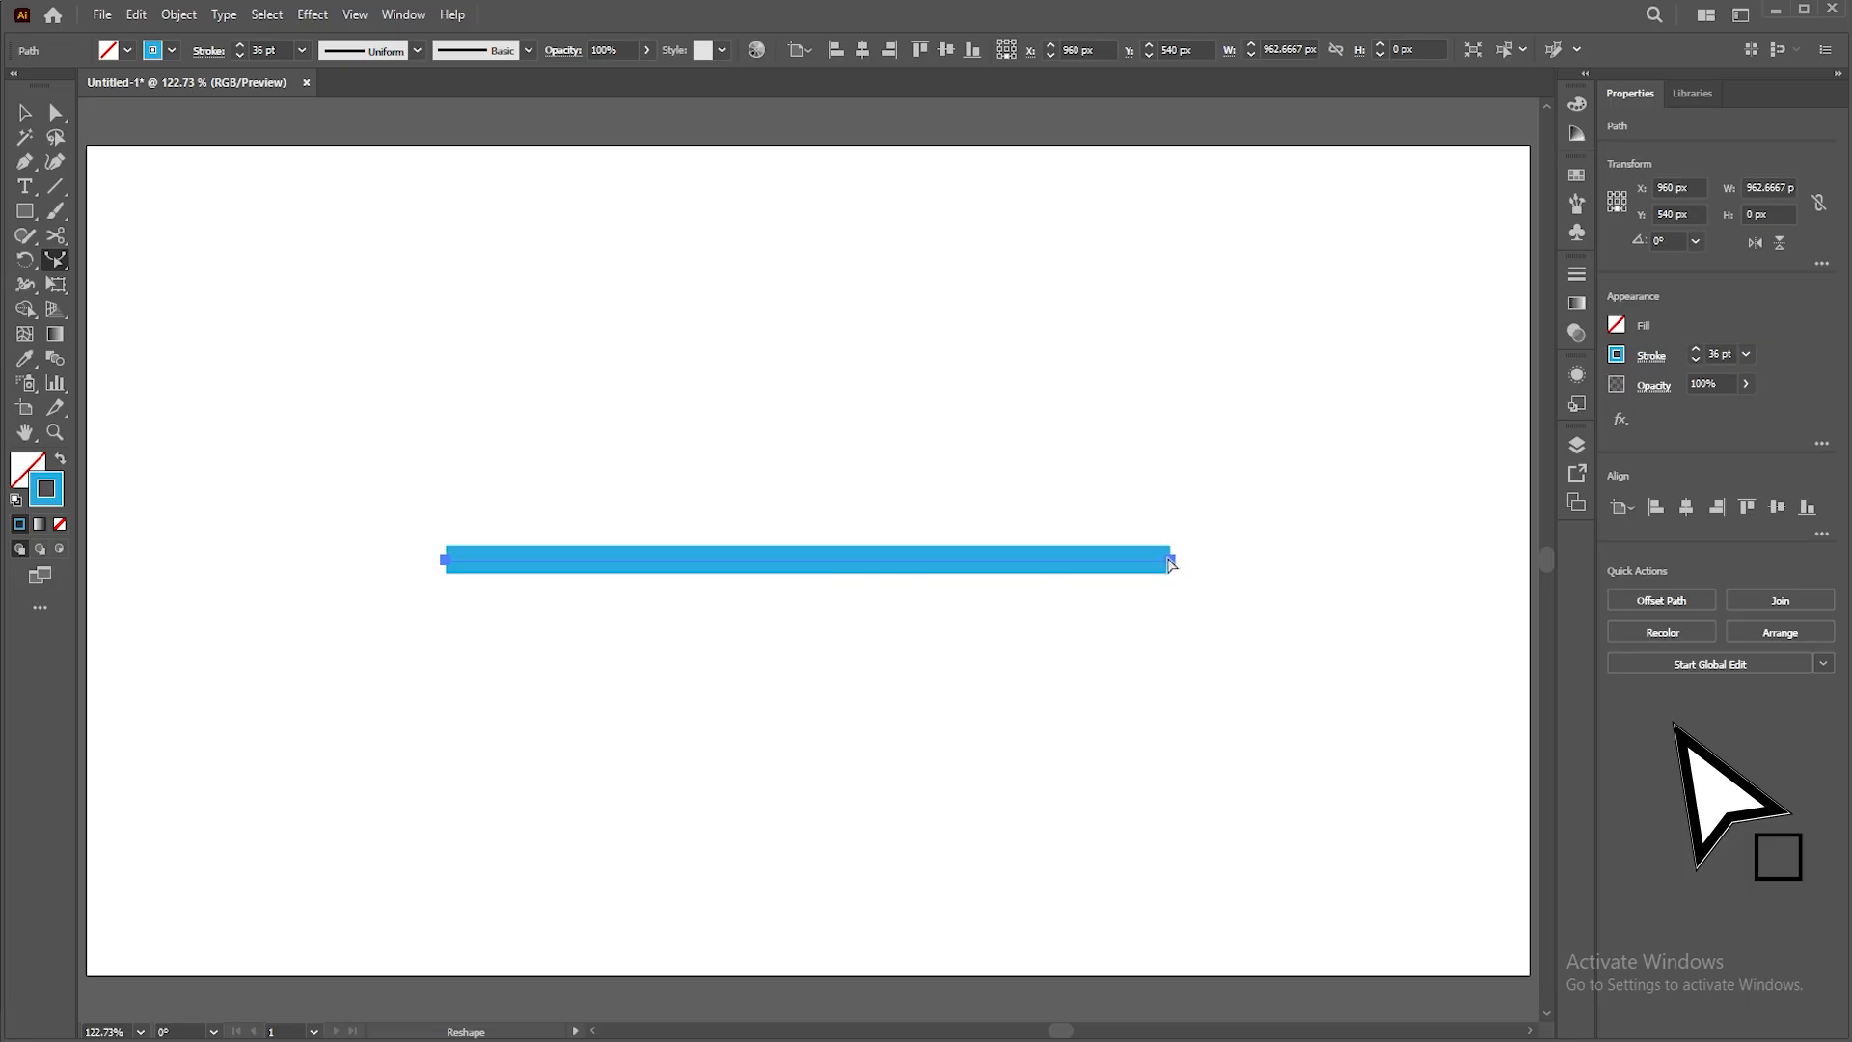
Bend the straight blue line into a wave about 175 px tall with the Reshape tool, raising its right half and lowering its left half.
left_click(804, 569)
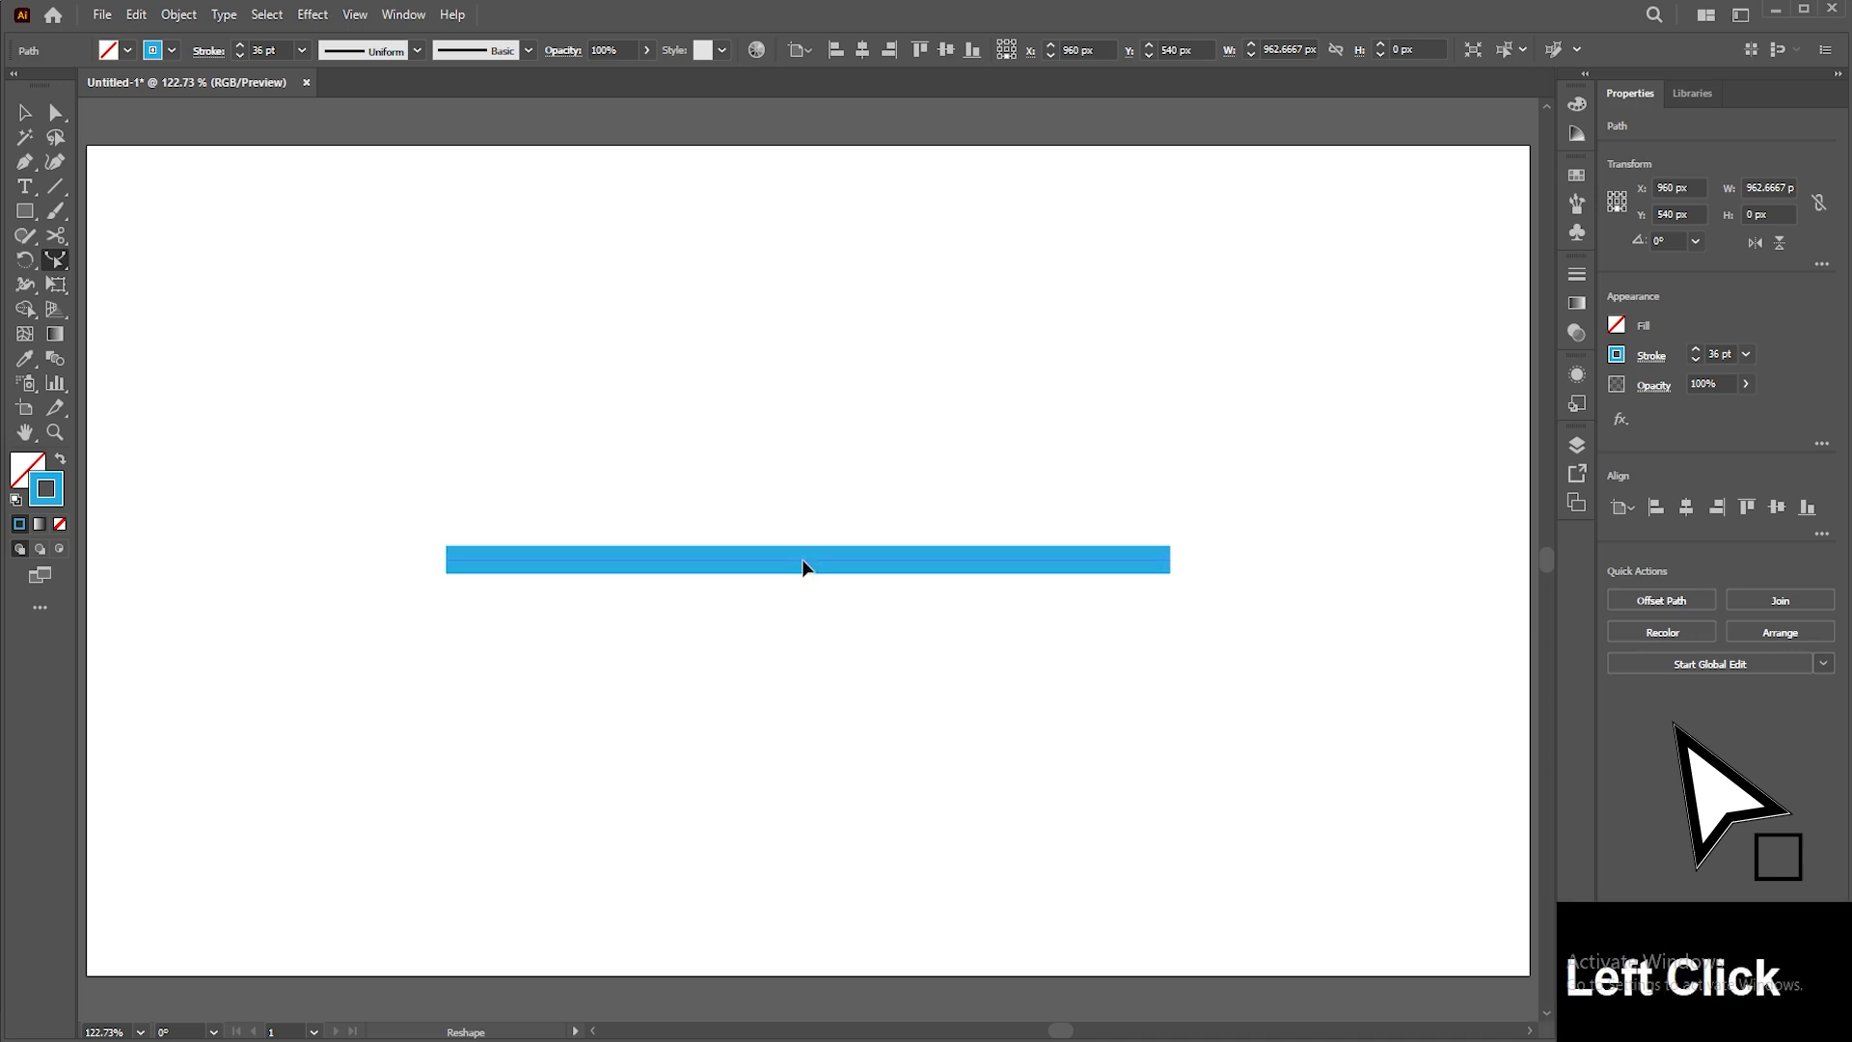
left_click_drag(804, 567, 806, 422)
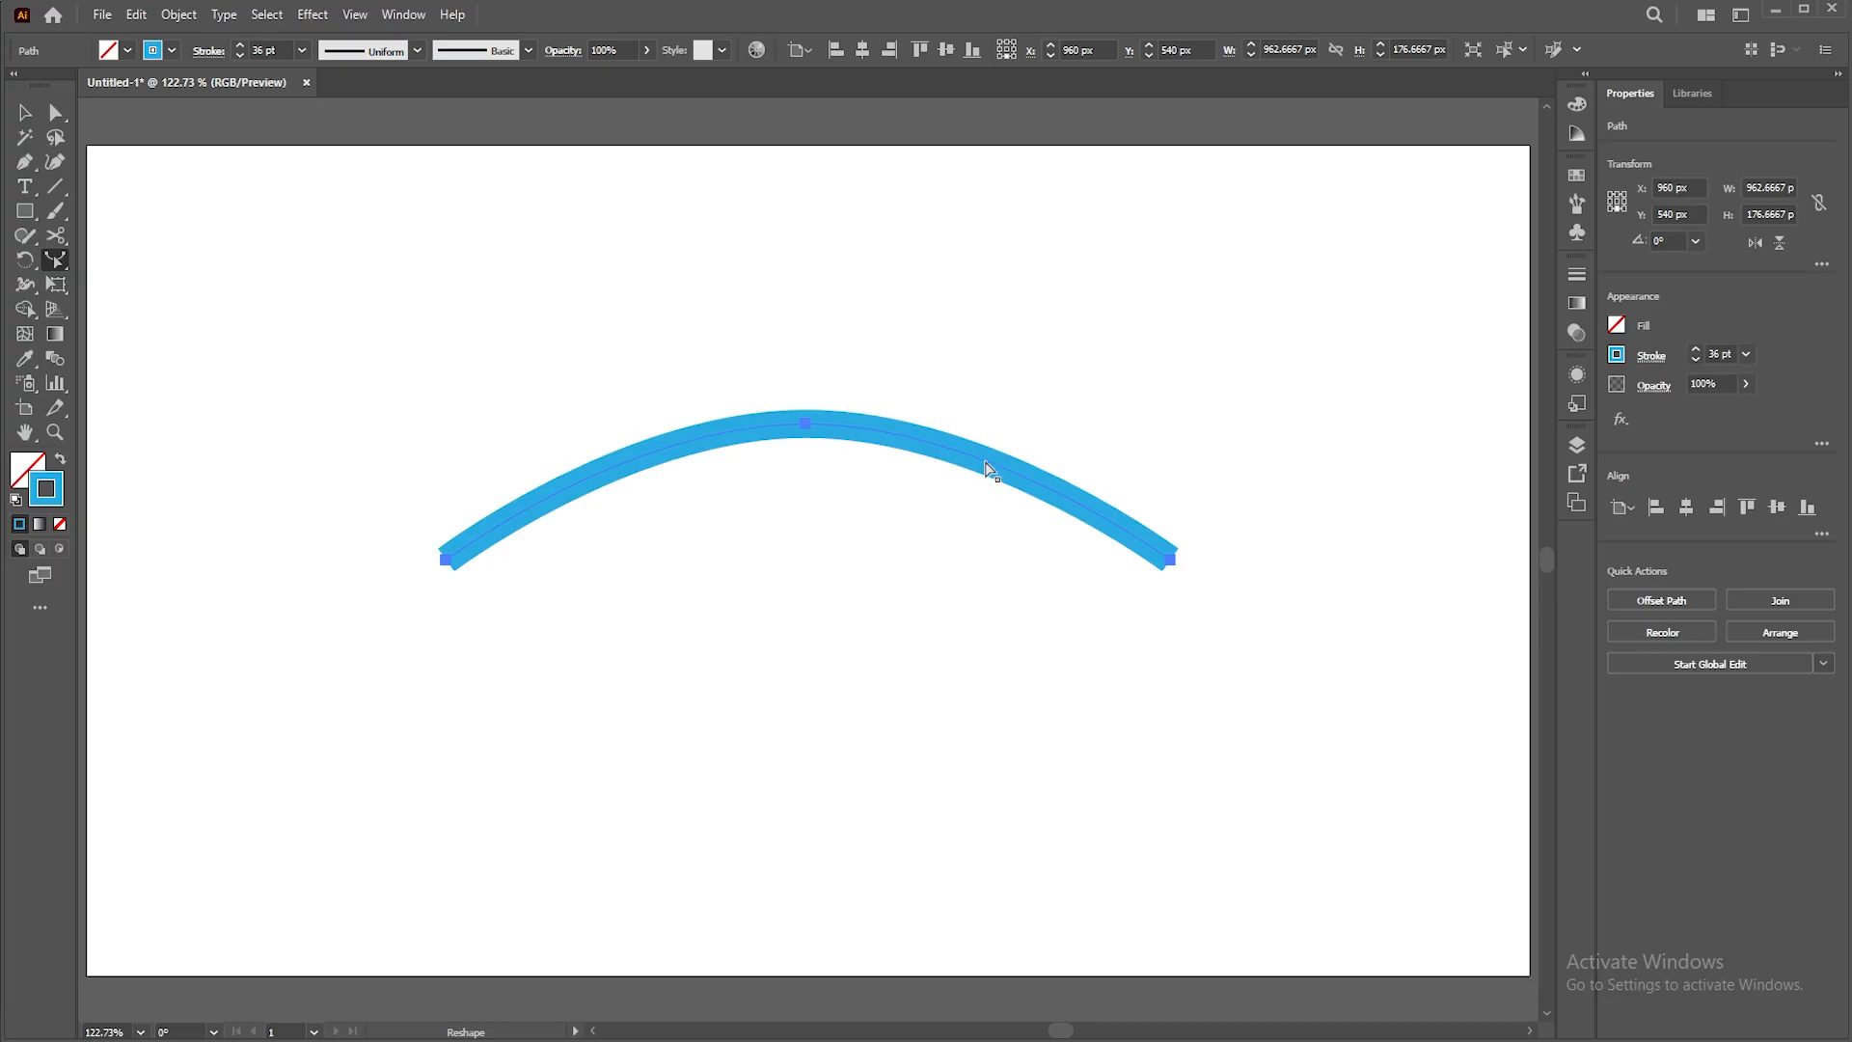
left_click_drag(993, 471, 1008, 412)
left_click_drag(619, 455, 668, 550)
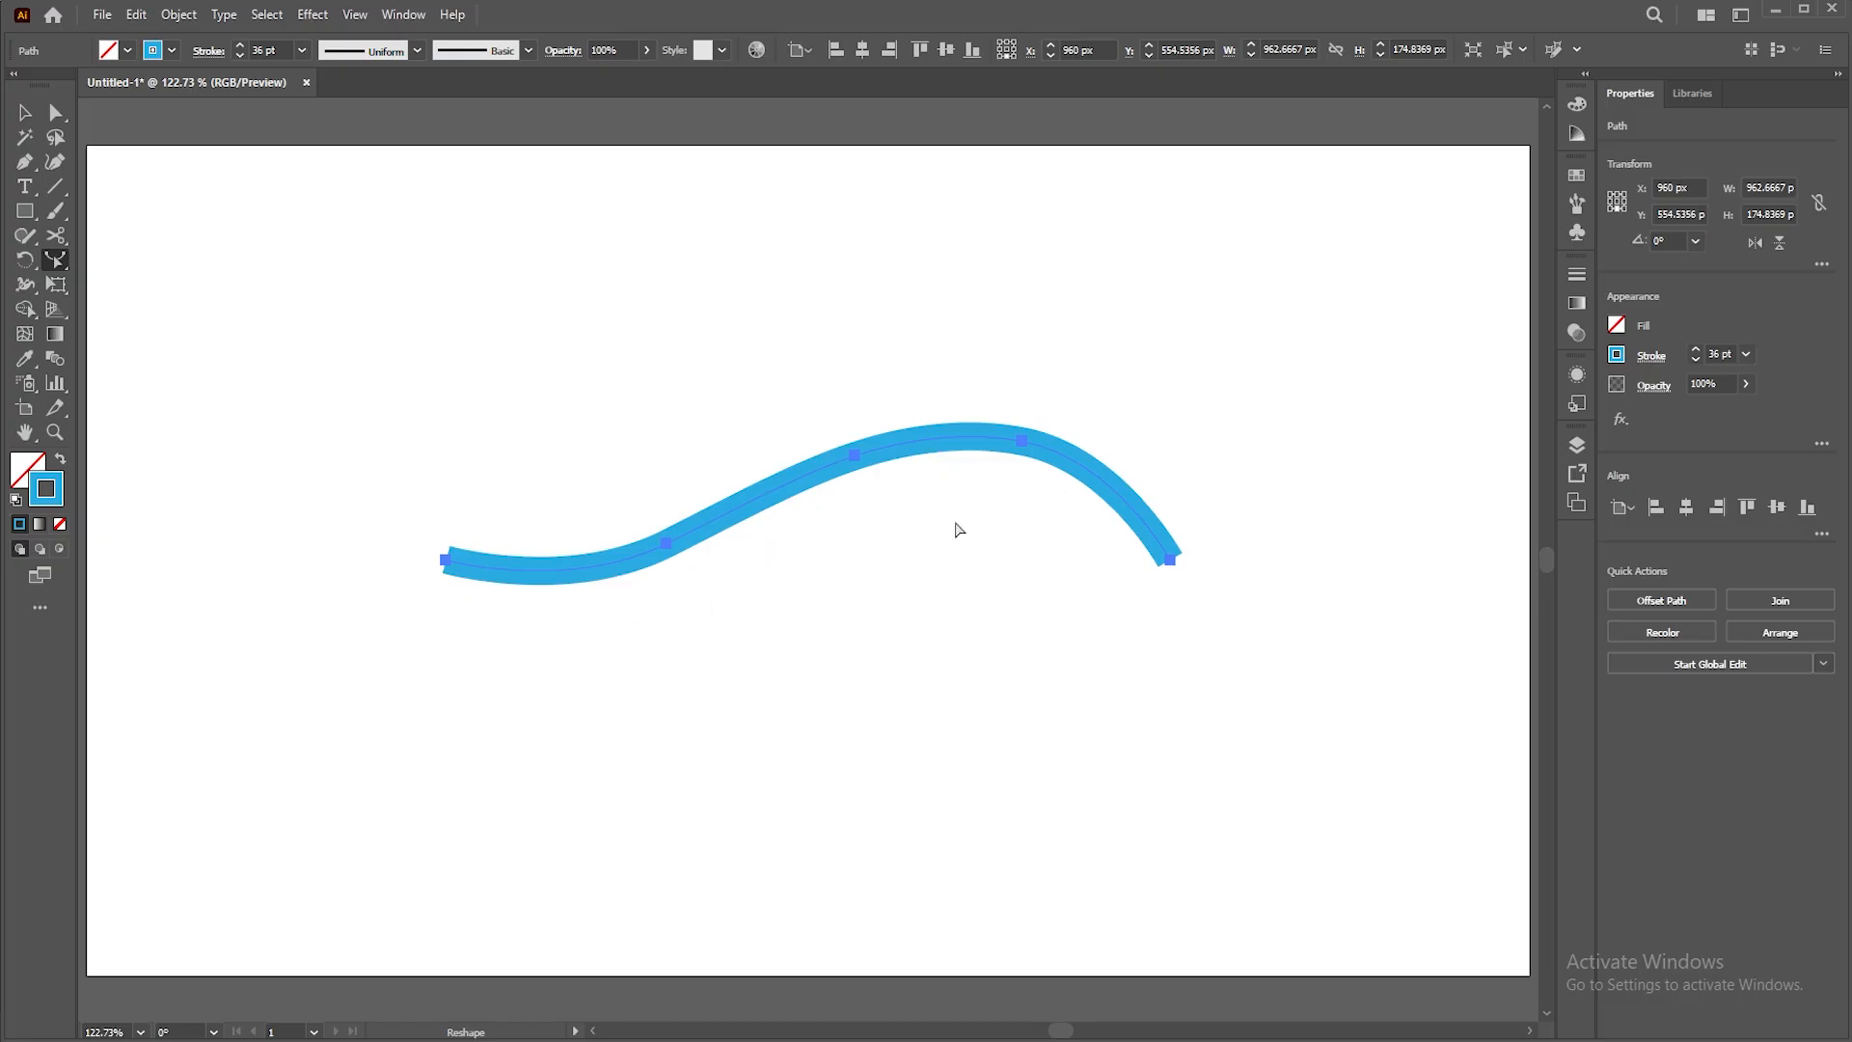
Rotate the blue wave upright and scale it down to about 737 px tall, placing it right of the artboard's centre.
key("v")
left_click(1094, 634)
left_click_drag(1171, 570, 735, 884)
left_click(1115, 491)
left_click_drag(880, 132, 850, 315)
left_click_drag(760, 514, 1005, 514)
Create a mirrored copy of the upright curve with Reflect and place it opposite the original as the vase's left side.
key("o")
key("Return")
left_click(1069, 599)
left_click(1058, 806)
key("v")
left_click_drag(984, 699, 707, 700)
Join the two curves' bottom endpoints and their top endpoints to form a closed vase outline.
key("a")
left_click_drag(620, 826, 1080, 952)
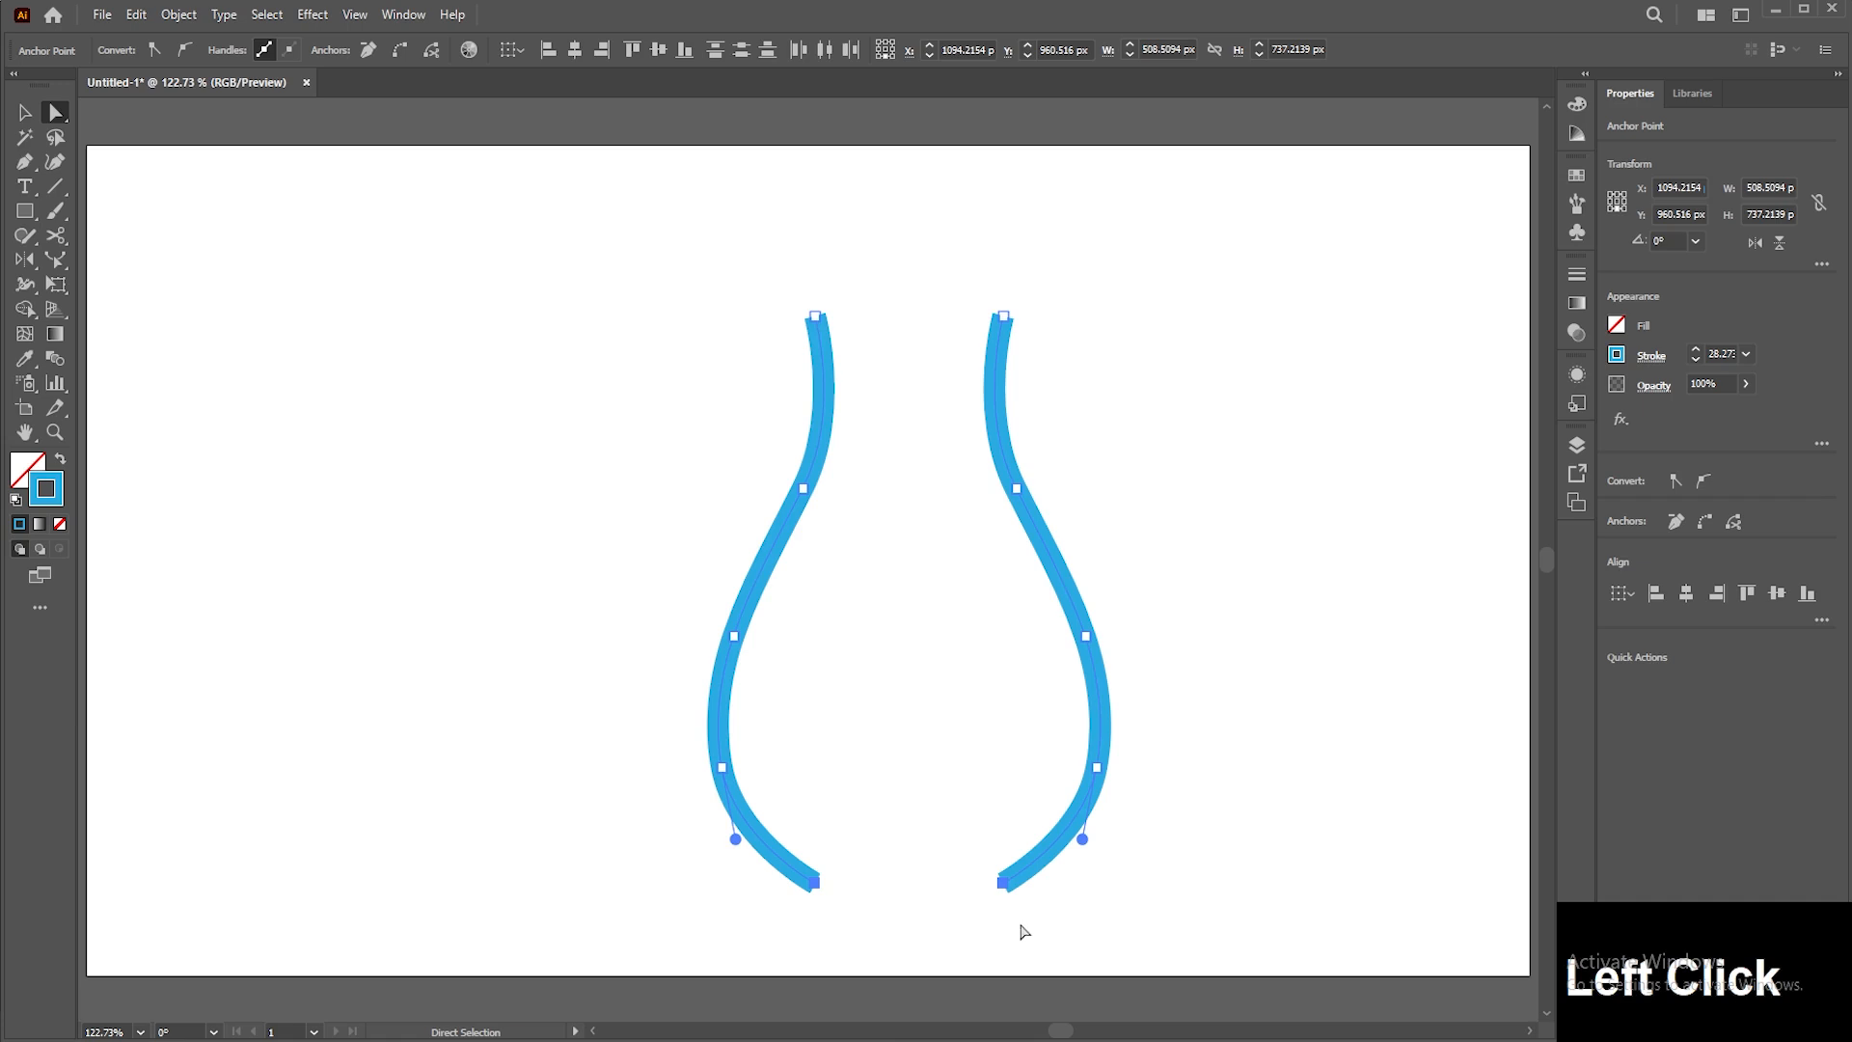
left_click(779, 934)
left_click_drag(827, 917, 1077, 859)
key("ctrl+j")
key("a")
left_click_drag(759, 284, 1133, 359)
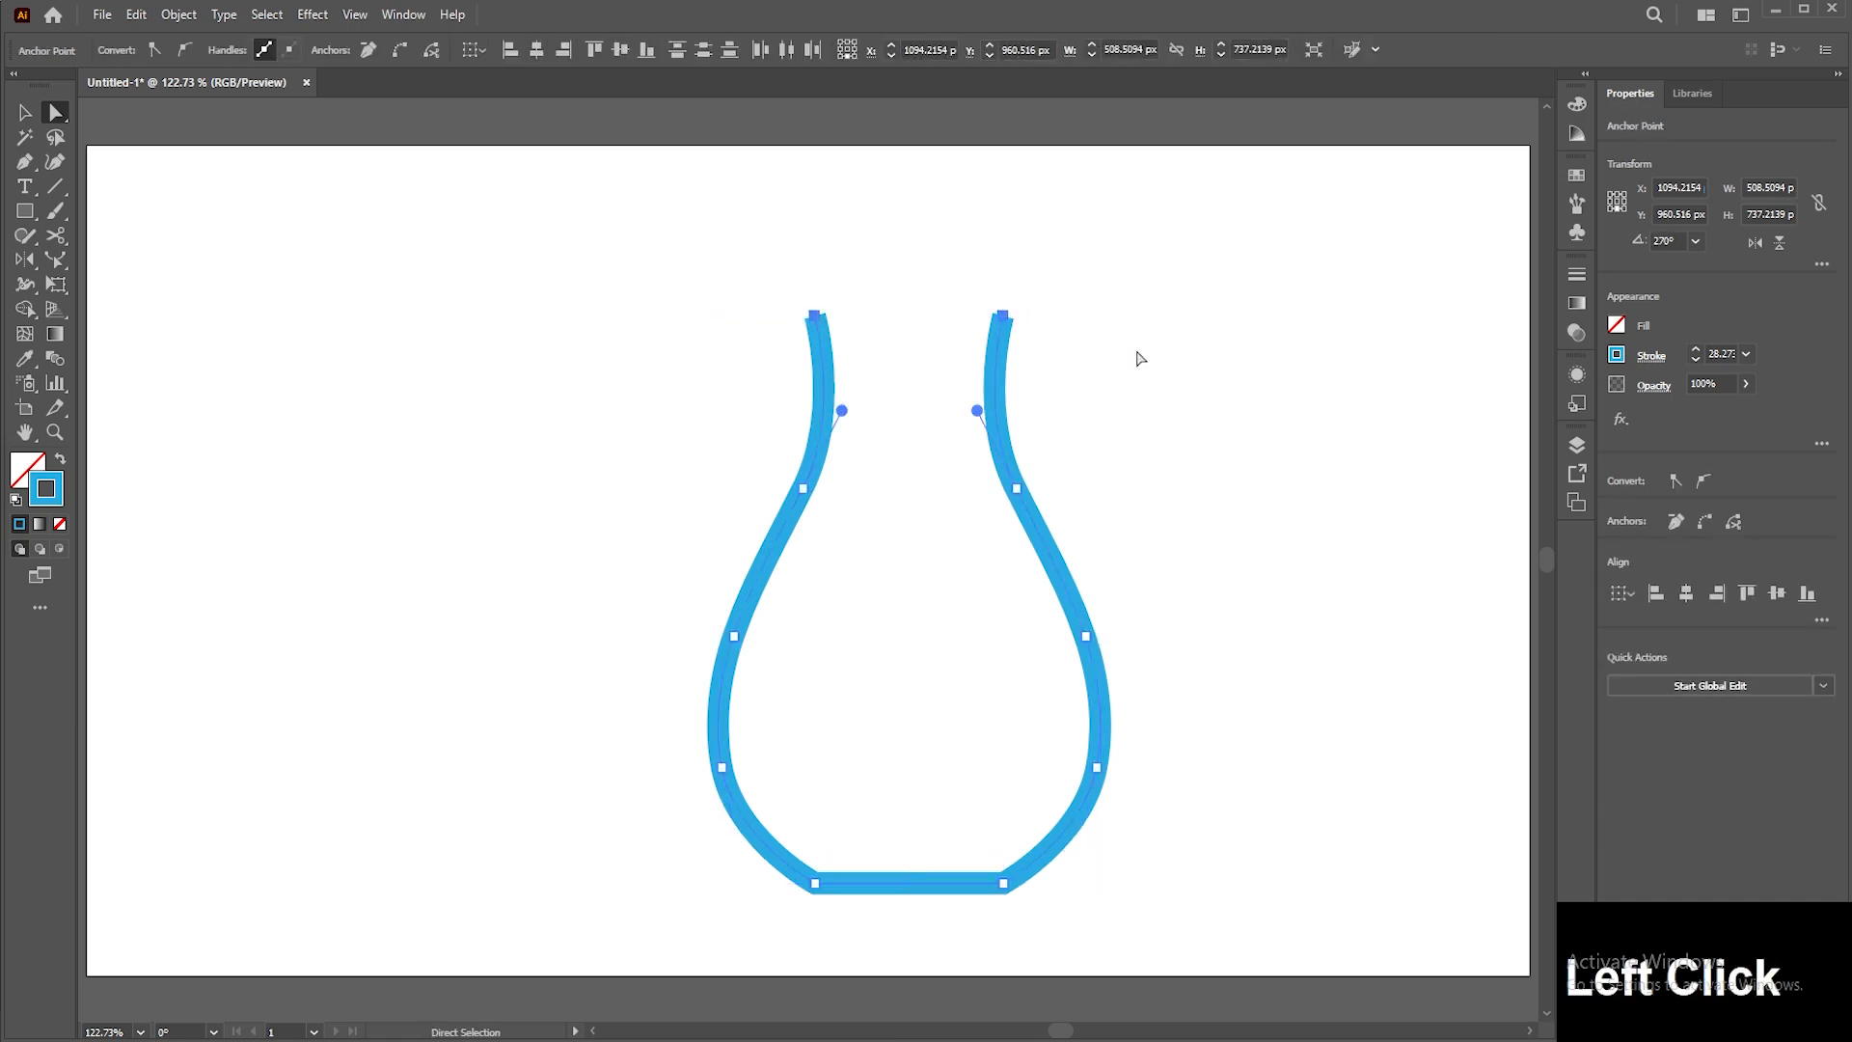
key("ctrl+j")
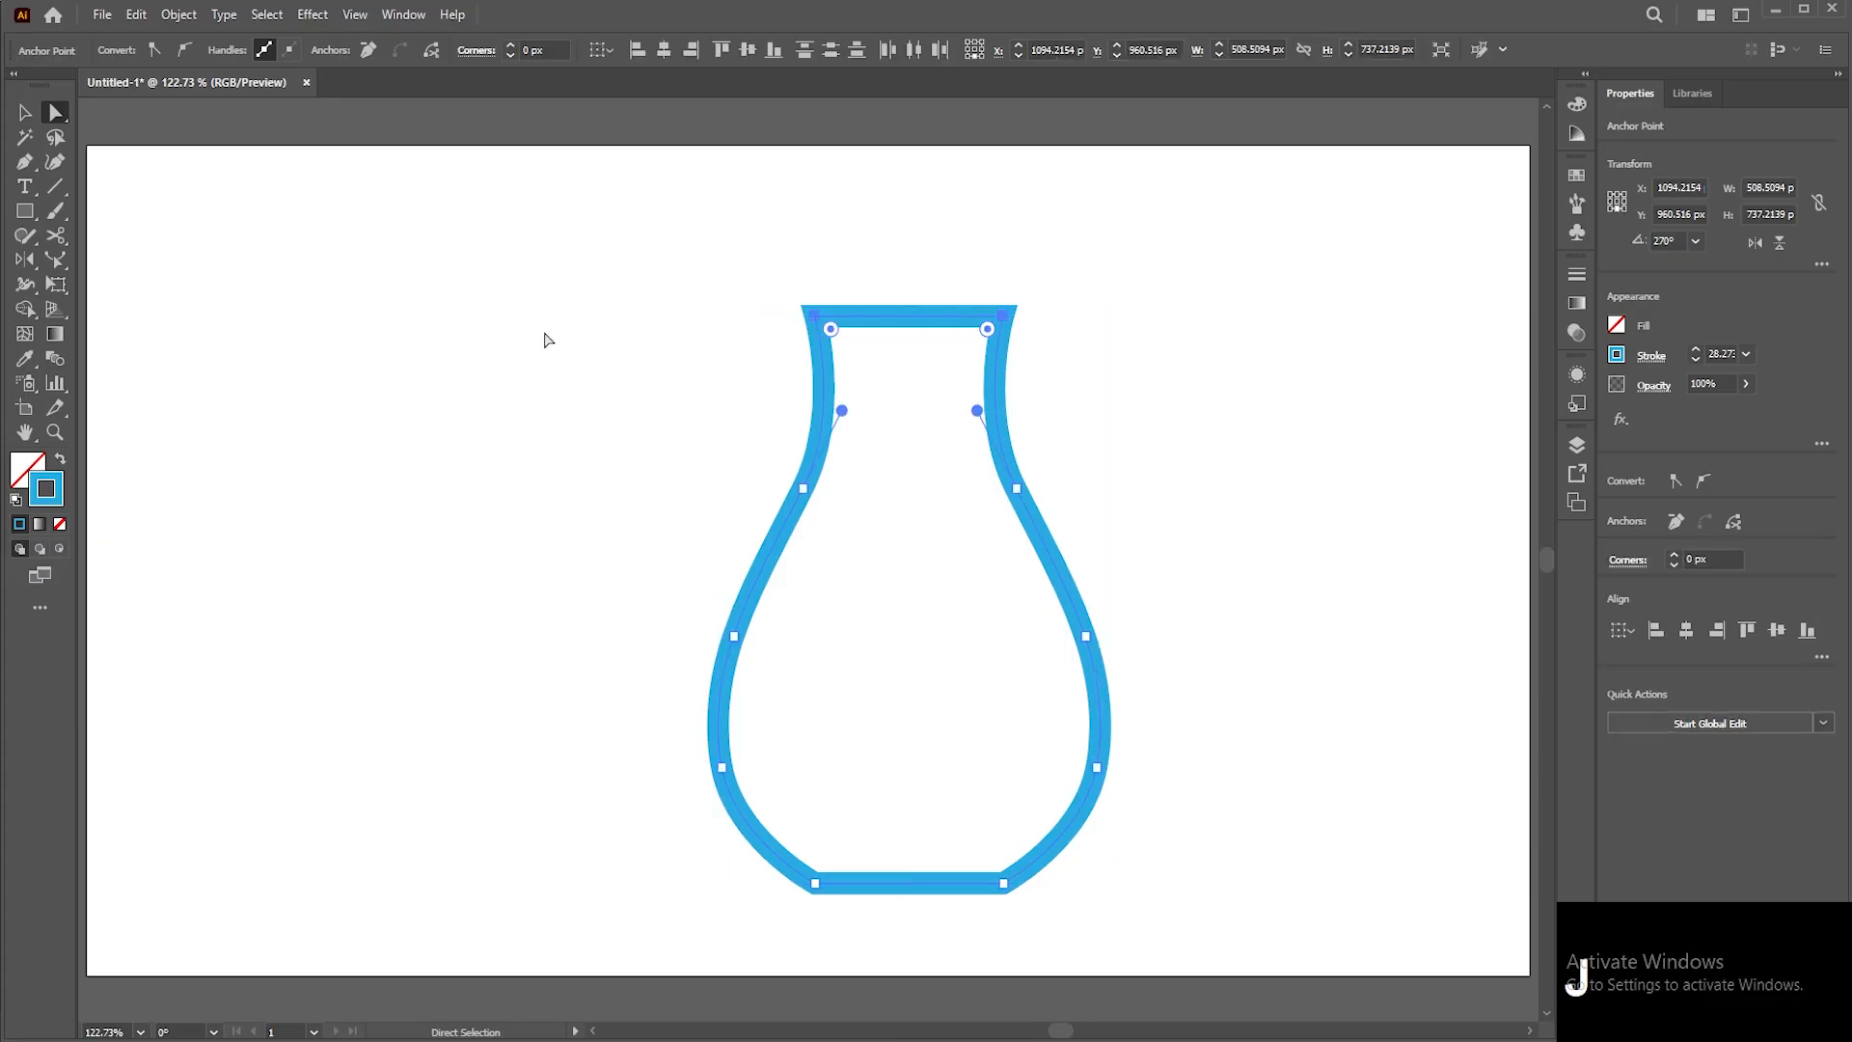
Try to reshape the red square's right side outward with the Reshape tool while the whole square is selected.
left_click(24, 112)
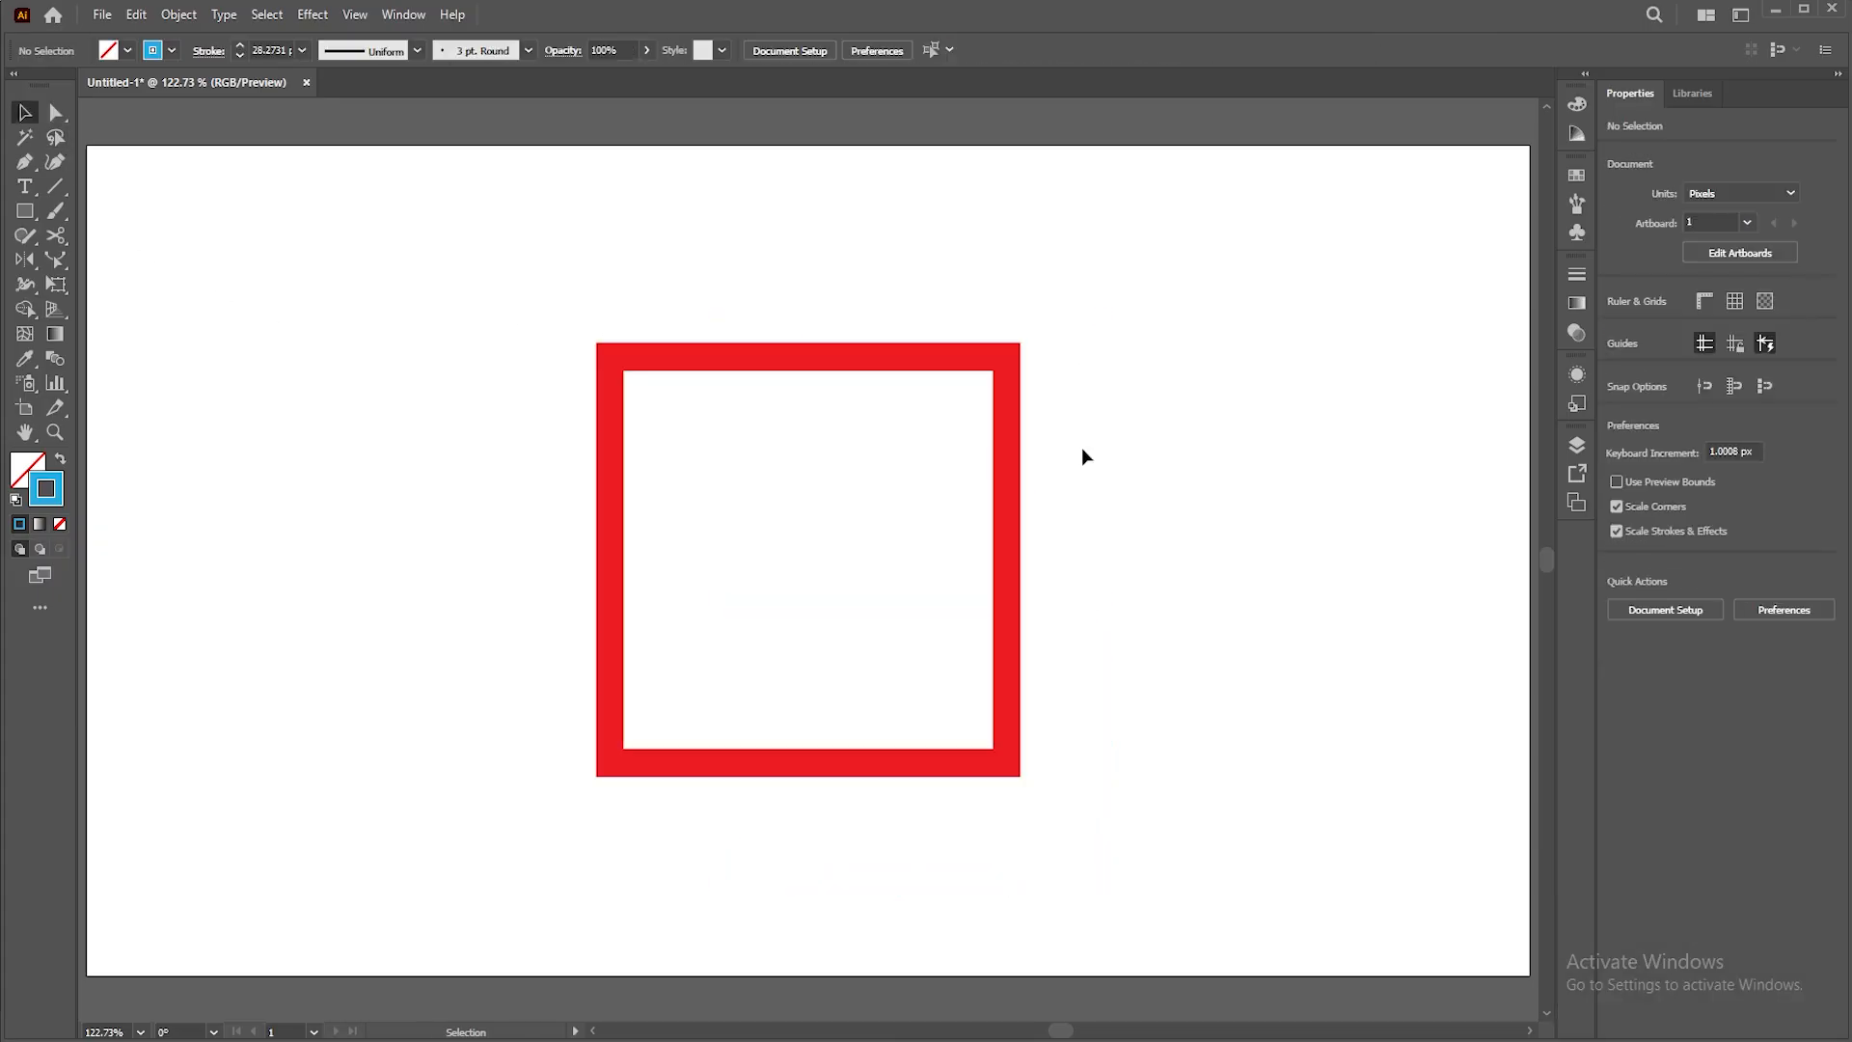
left_click_drag(1082, 450, 888, 577)
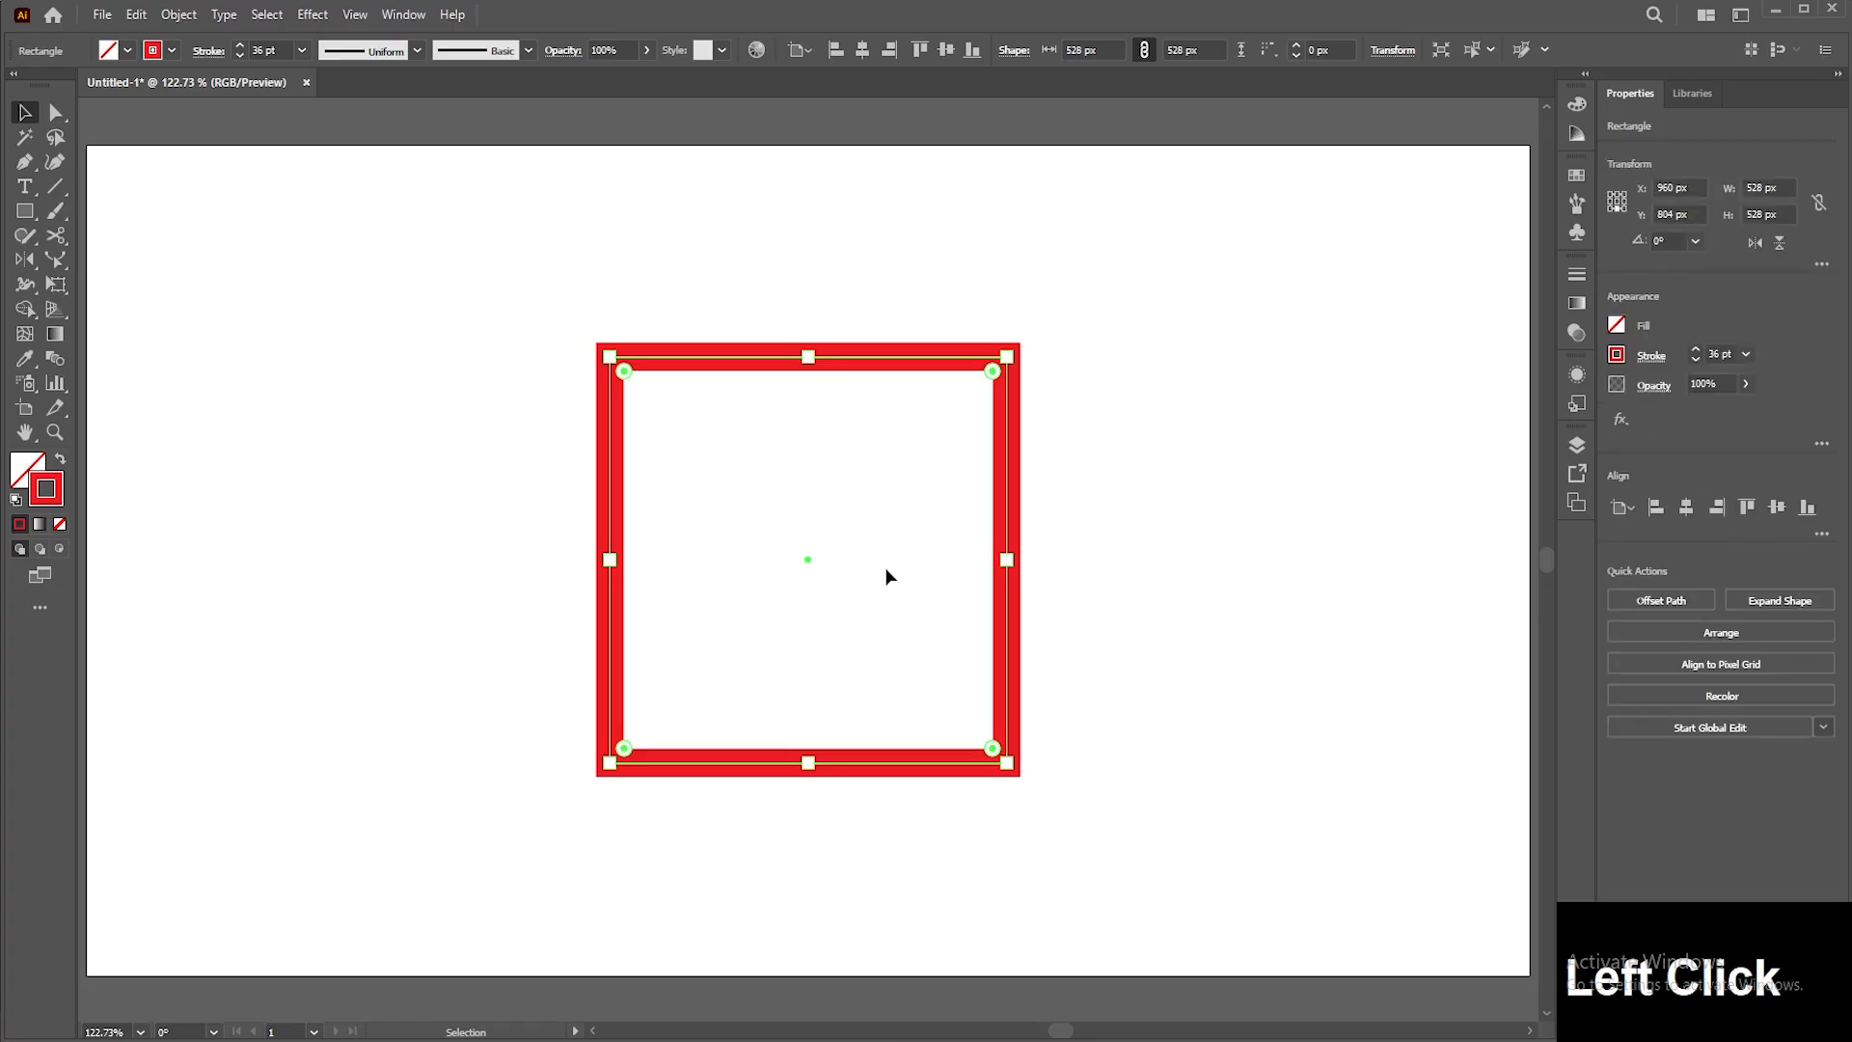
left_click(56, 113)
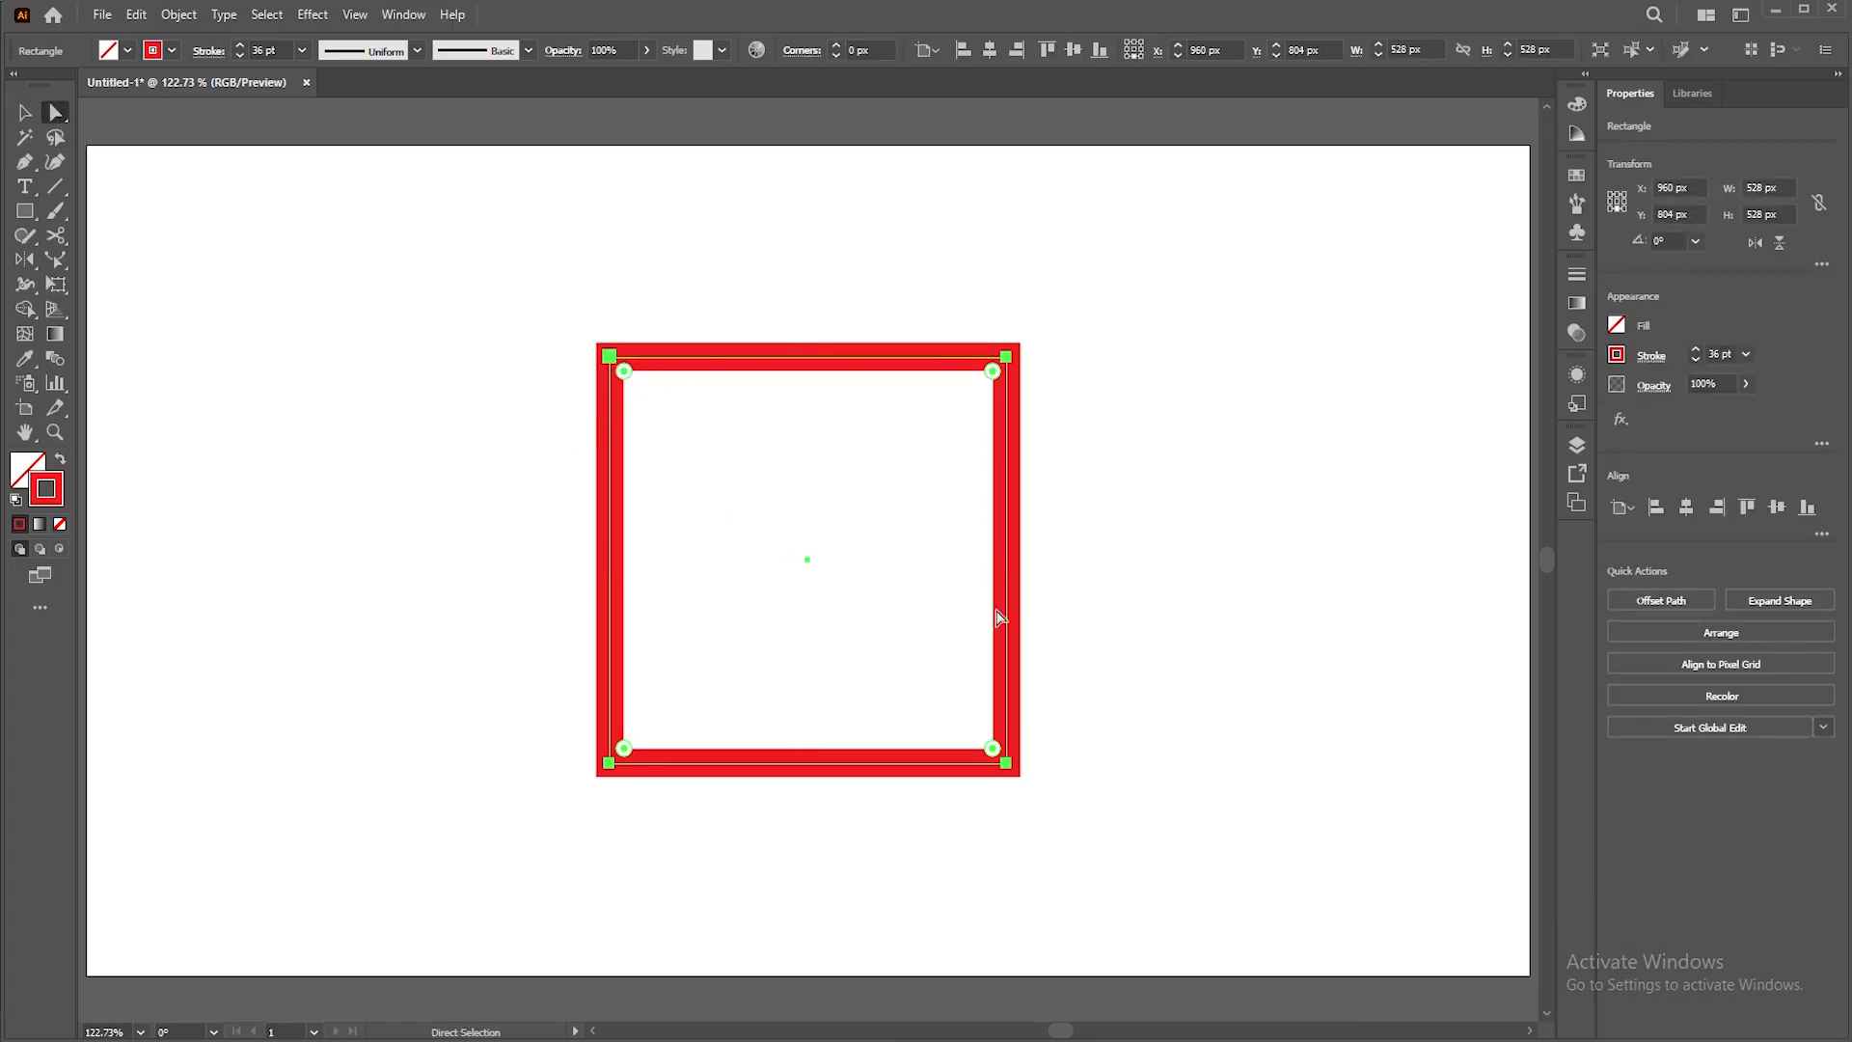
left_click(55, 258)
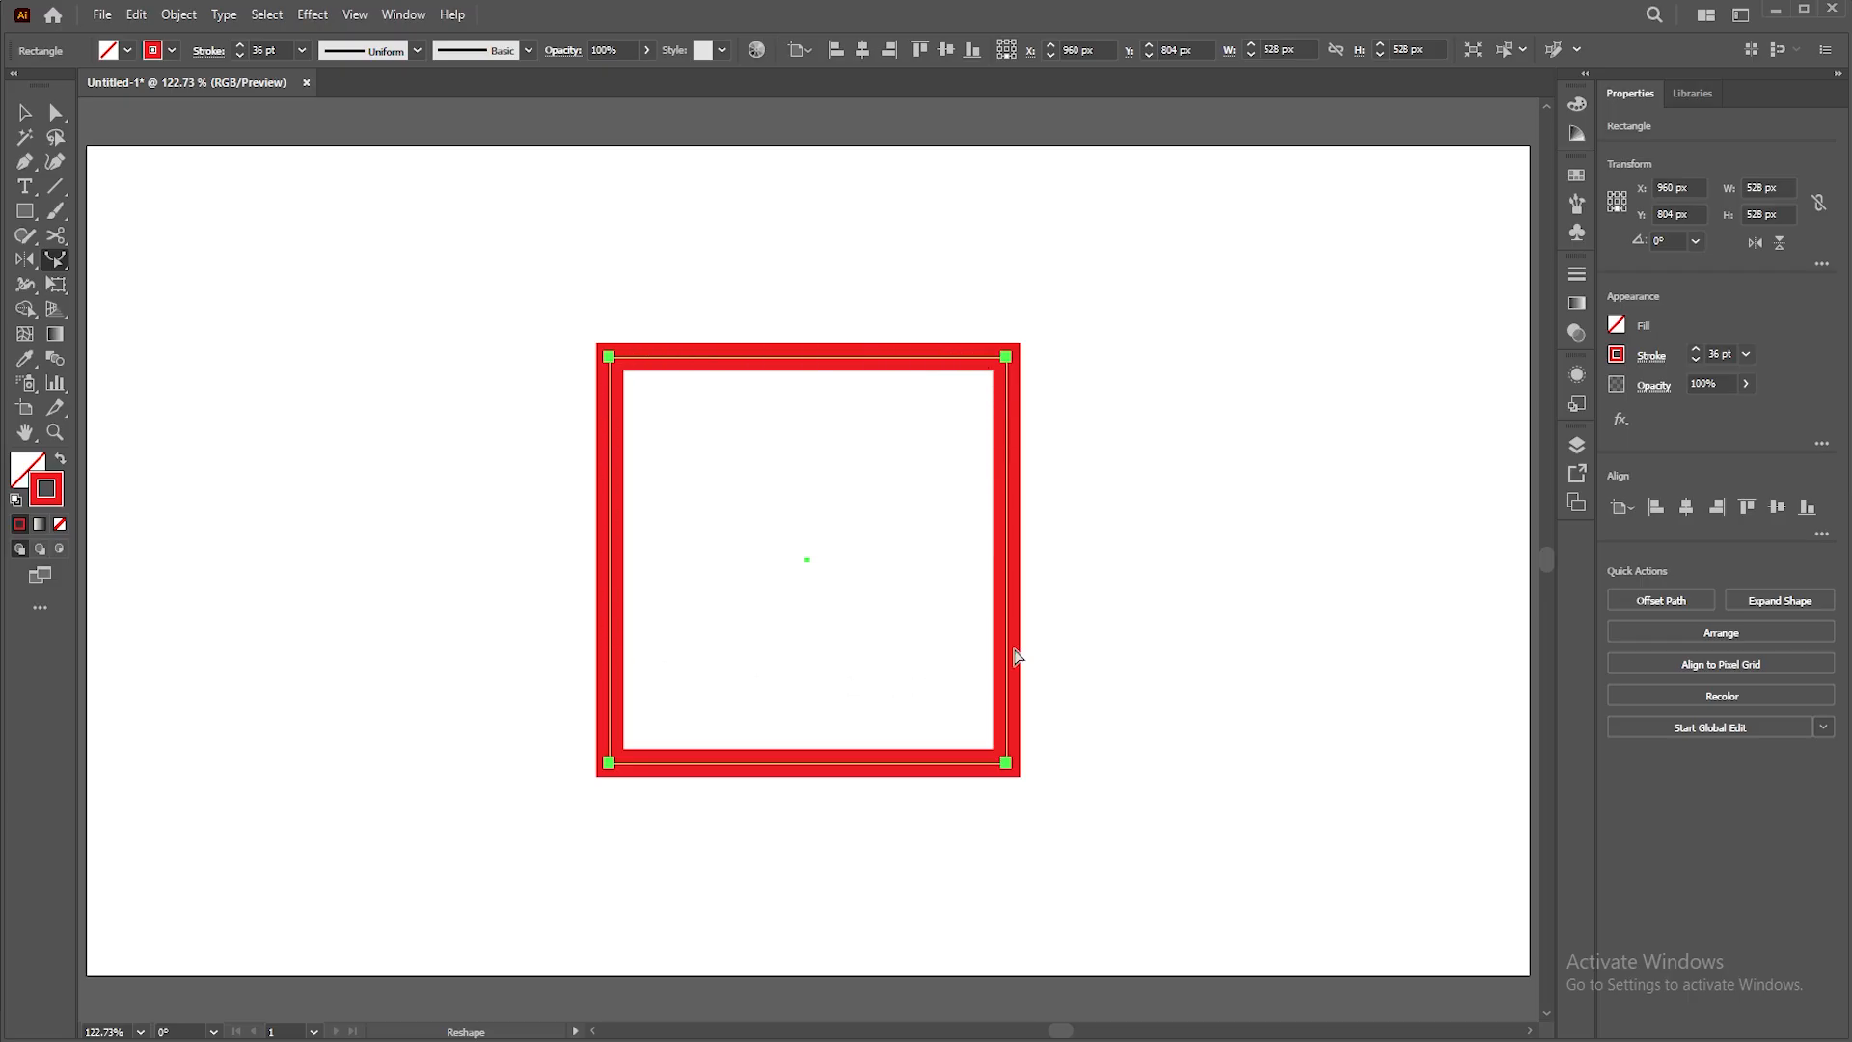
left_click_drag(1007, 639, 1206, 632)
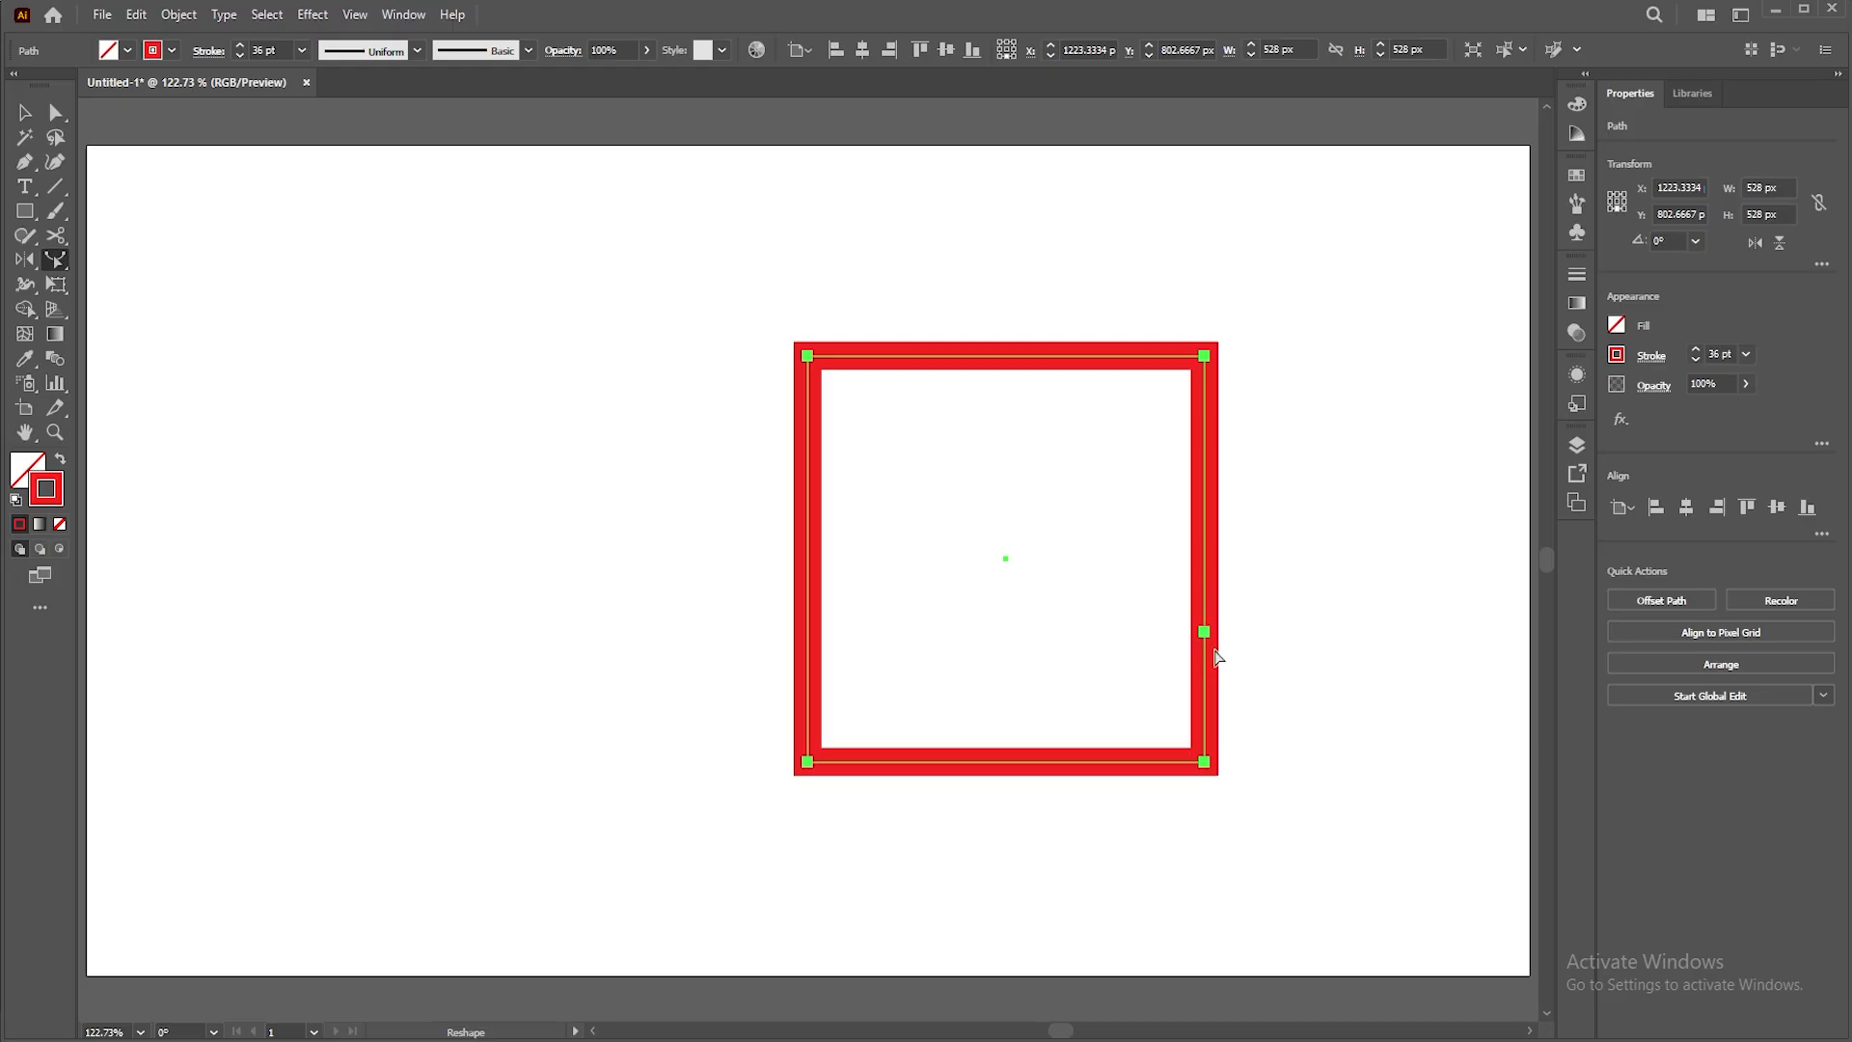
Select the added anchor on the red square's right side and move its upper handle and the anchor inward.
key("a")
left_click_drag(1278, 576, 1133, 684)
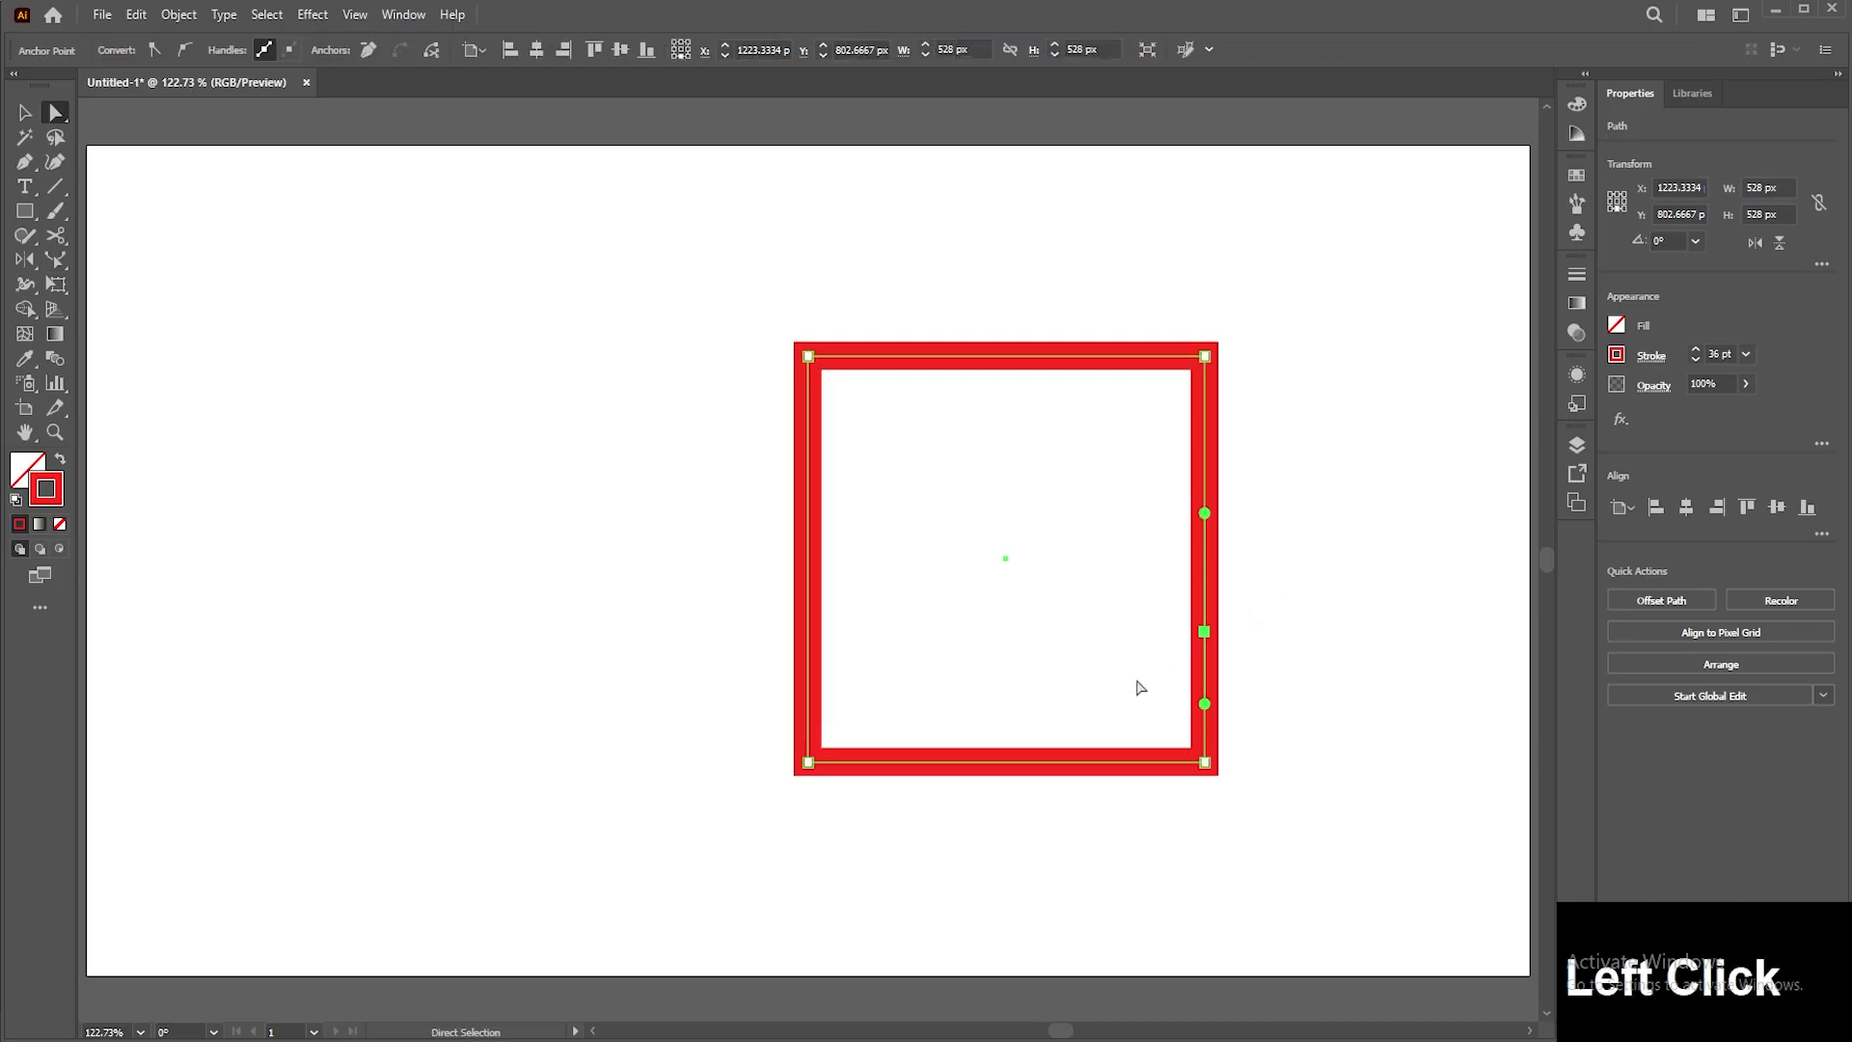
left_click_drag(1208, 517, 1118, 507)
left_click_drag(1204, 631, 1153, 556)
Undo the handle, anchor and reshape changes made to the red square.
key("ctrl+z")
key("ctrl+z")
key("ctrl+z")
key("ctrl+z")
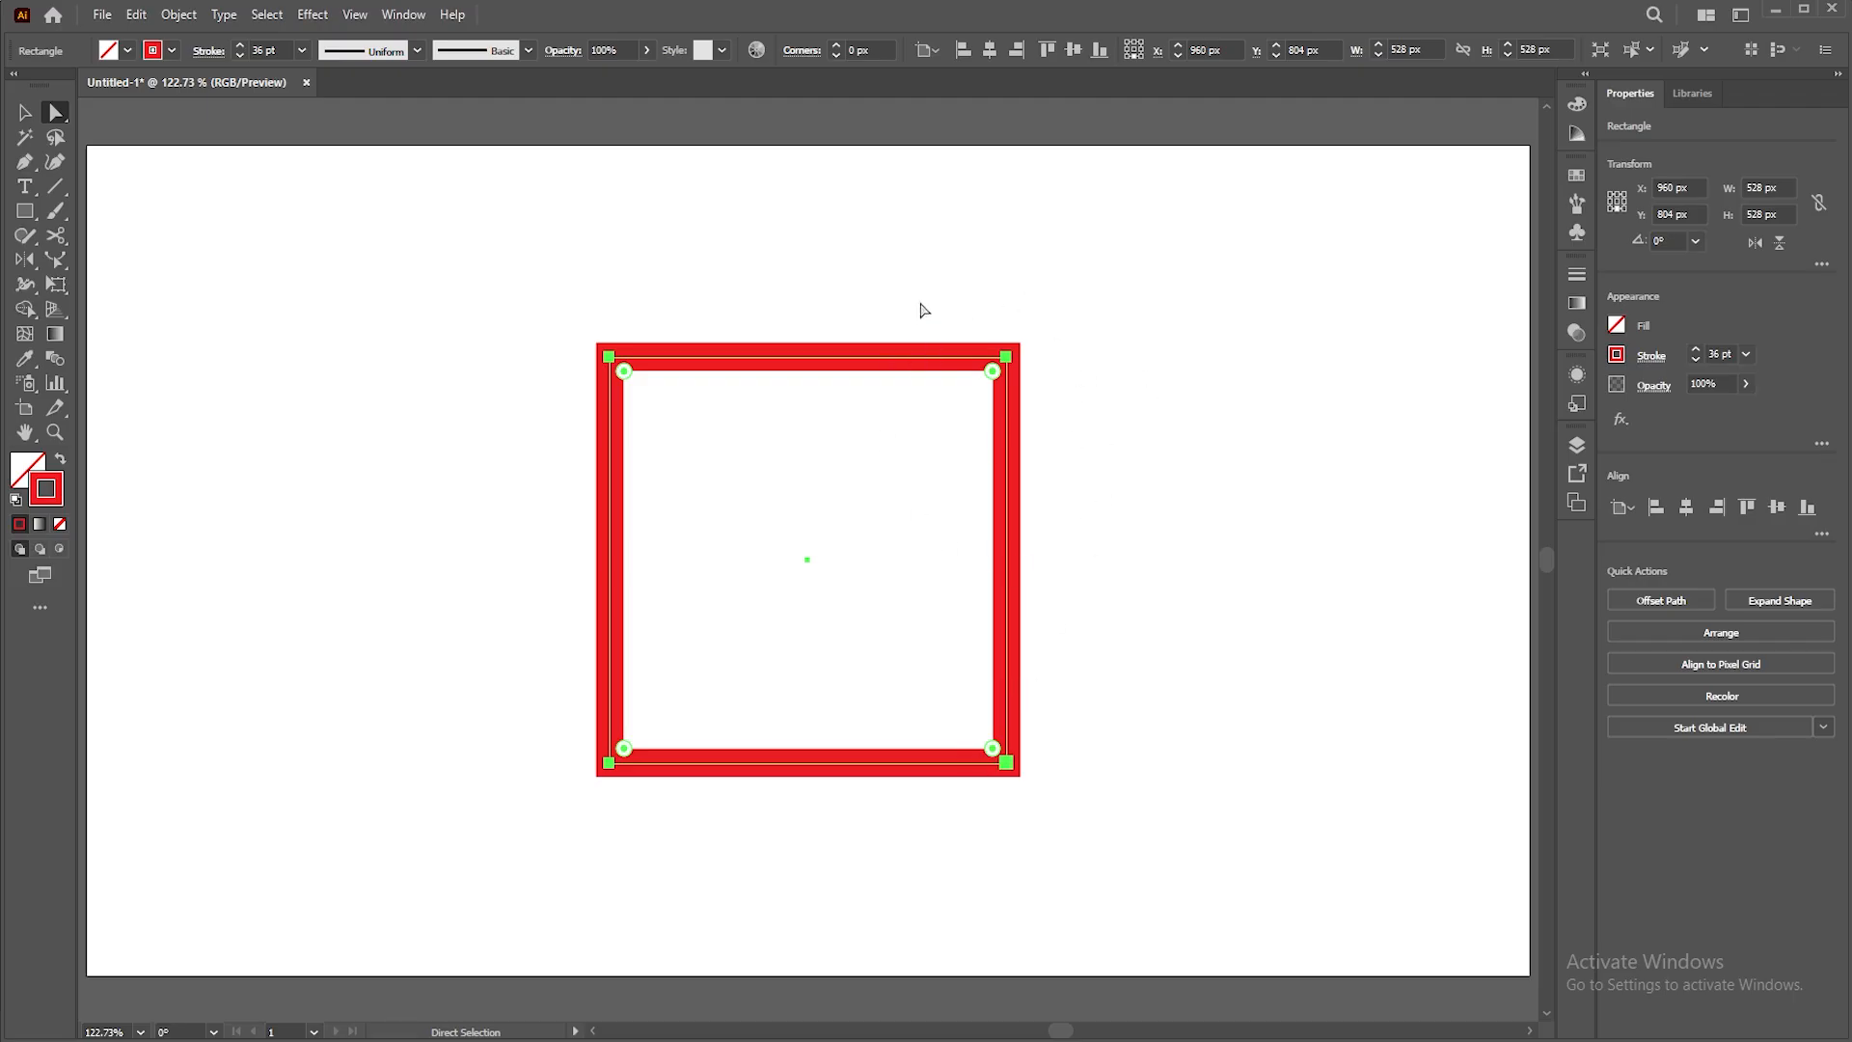
Select only the red square's top-right corner anchor and pull it diagonally inward past the centre with the Reshape tool.
left_click(1006, 356)
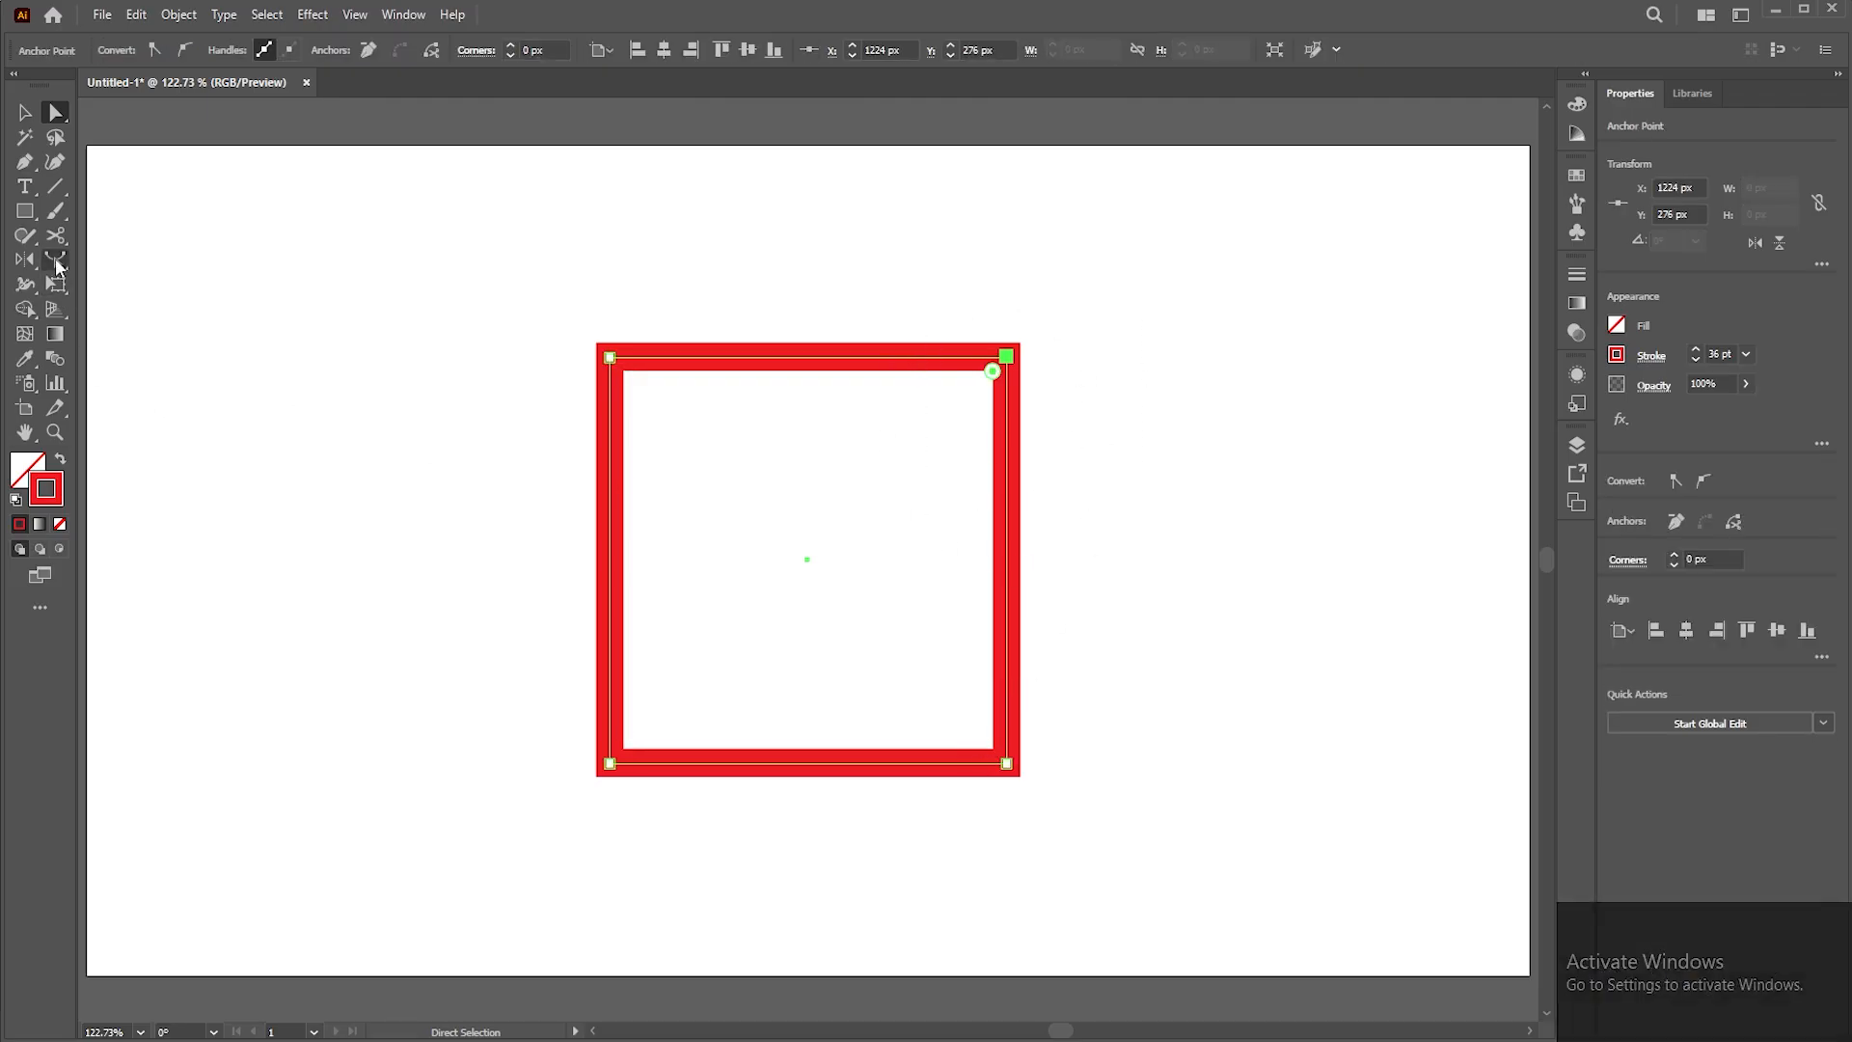
left_click(56, 264)
left_click_drag(1004, 355, 706, 664)
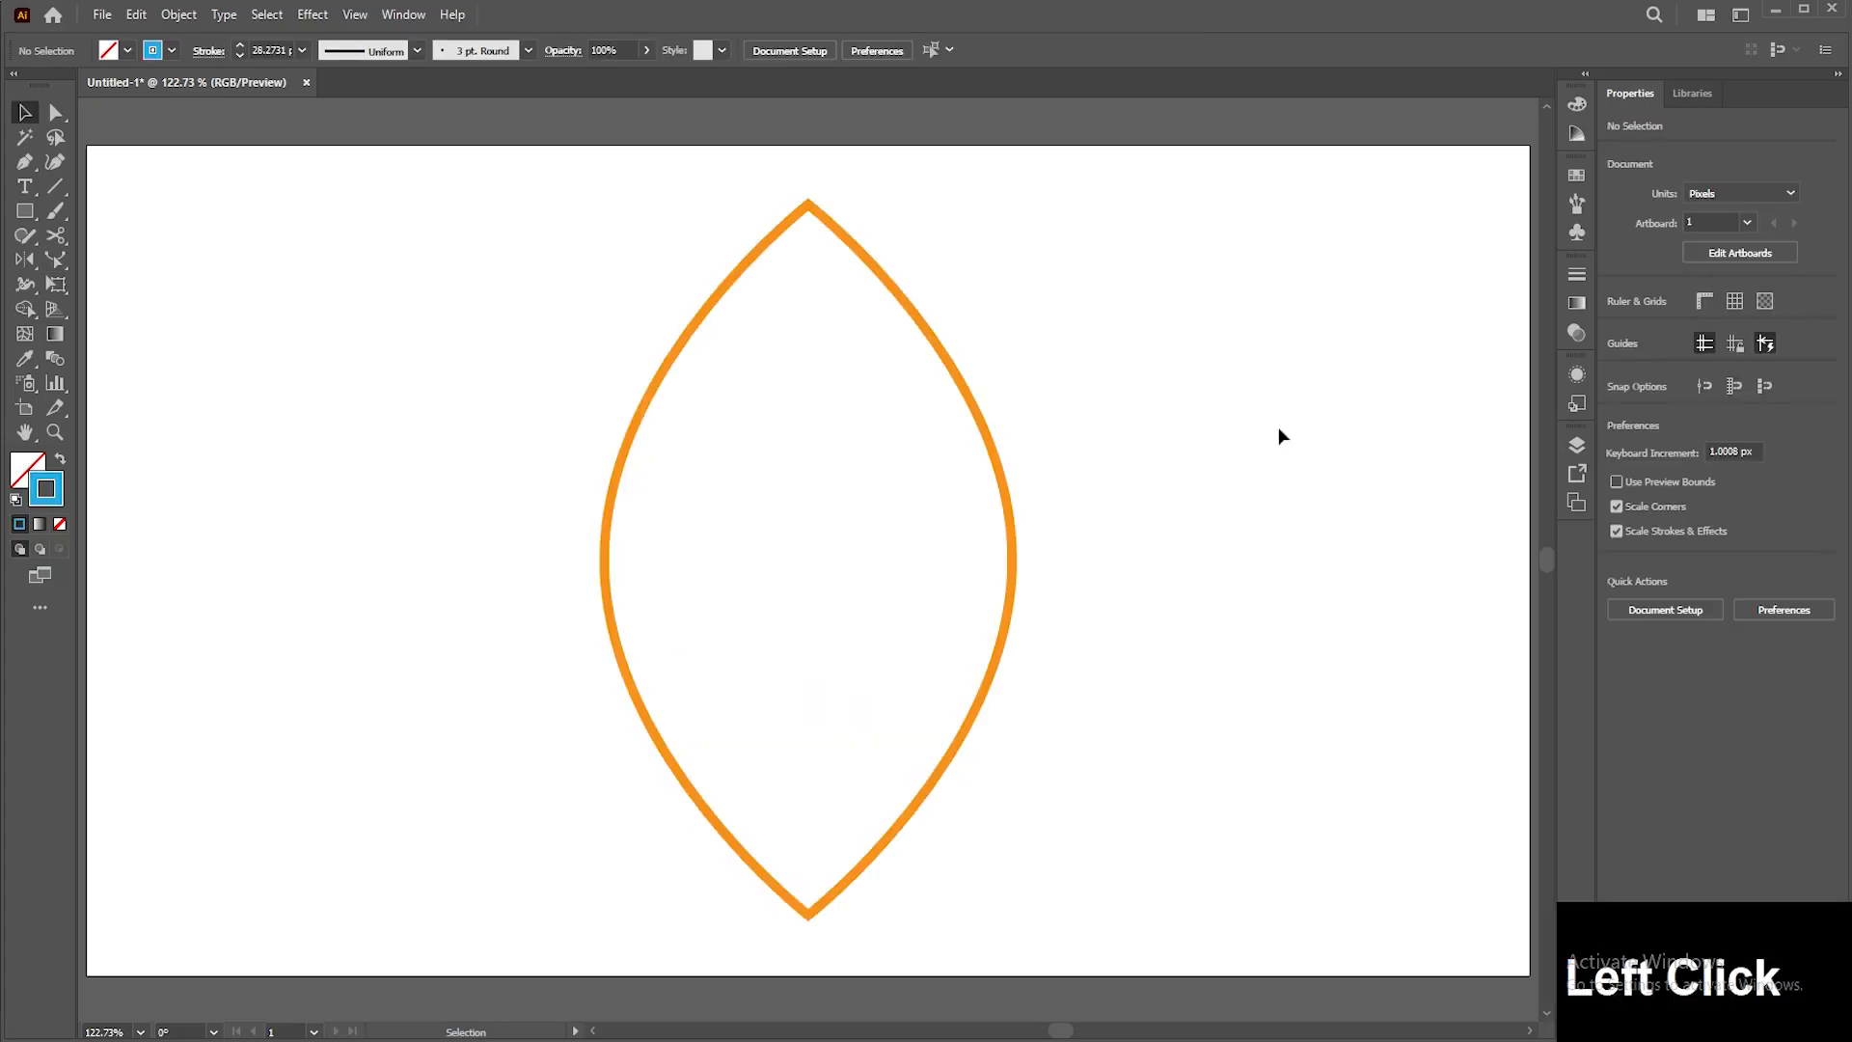
Try to reshape a copy of the fully selected orange leaf from its left anchor, and undo the copy.
left_click_drag(1067, 364, 829, 601)
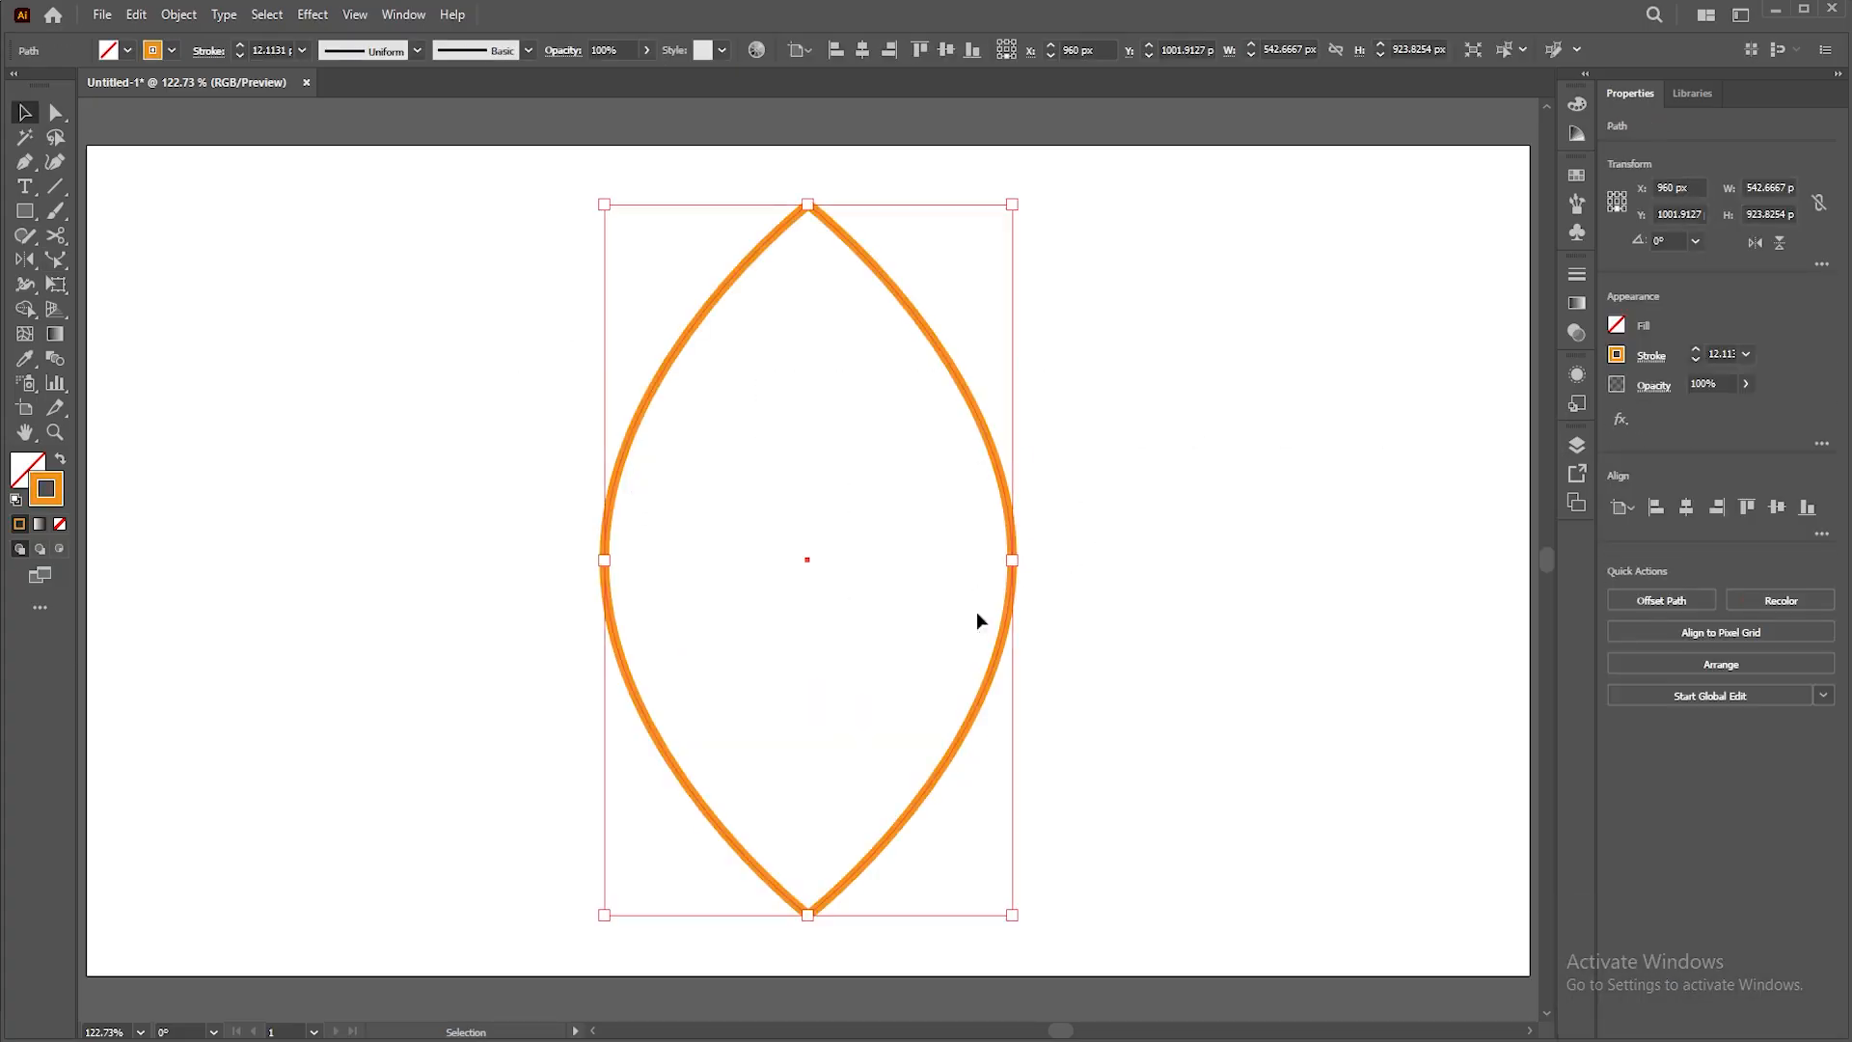
left_click(58, 262)
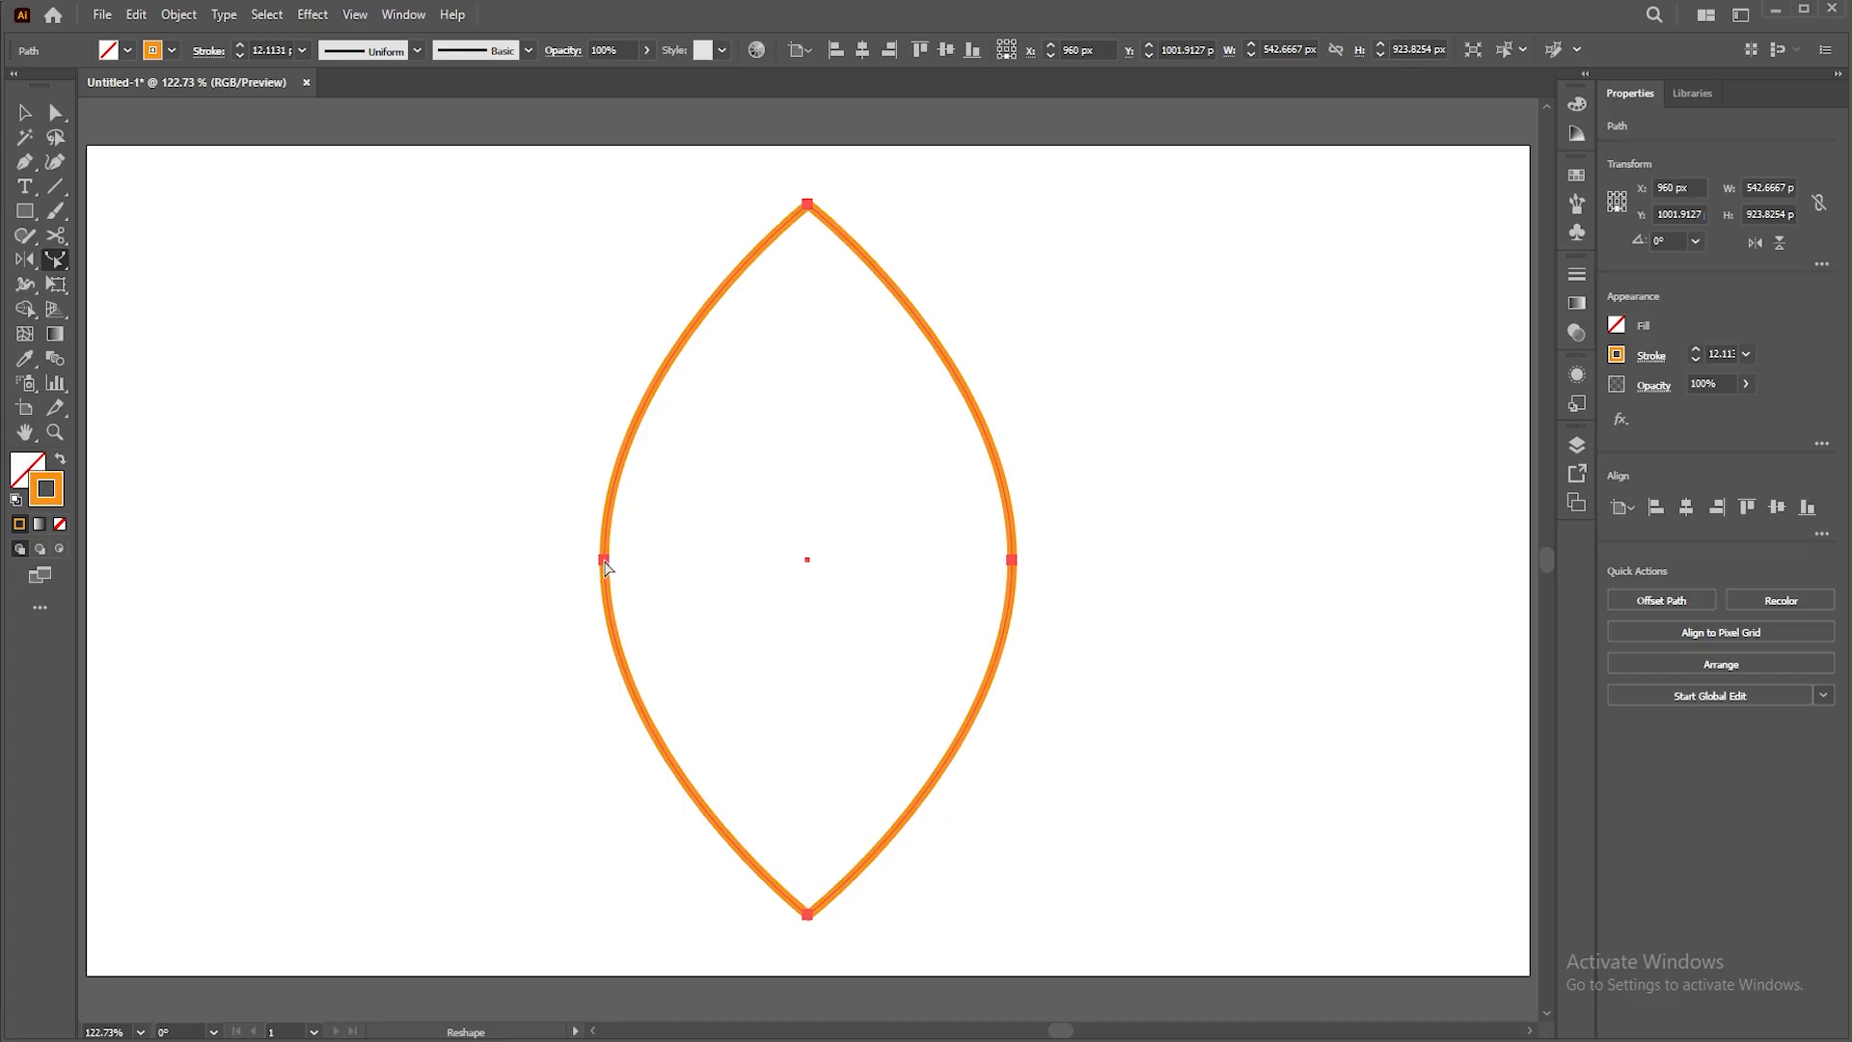
left_click_drag(604, 564, 686, 567)
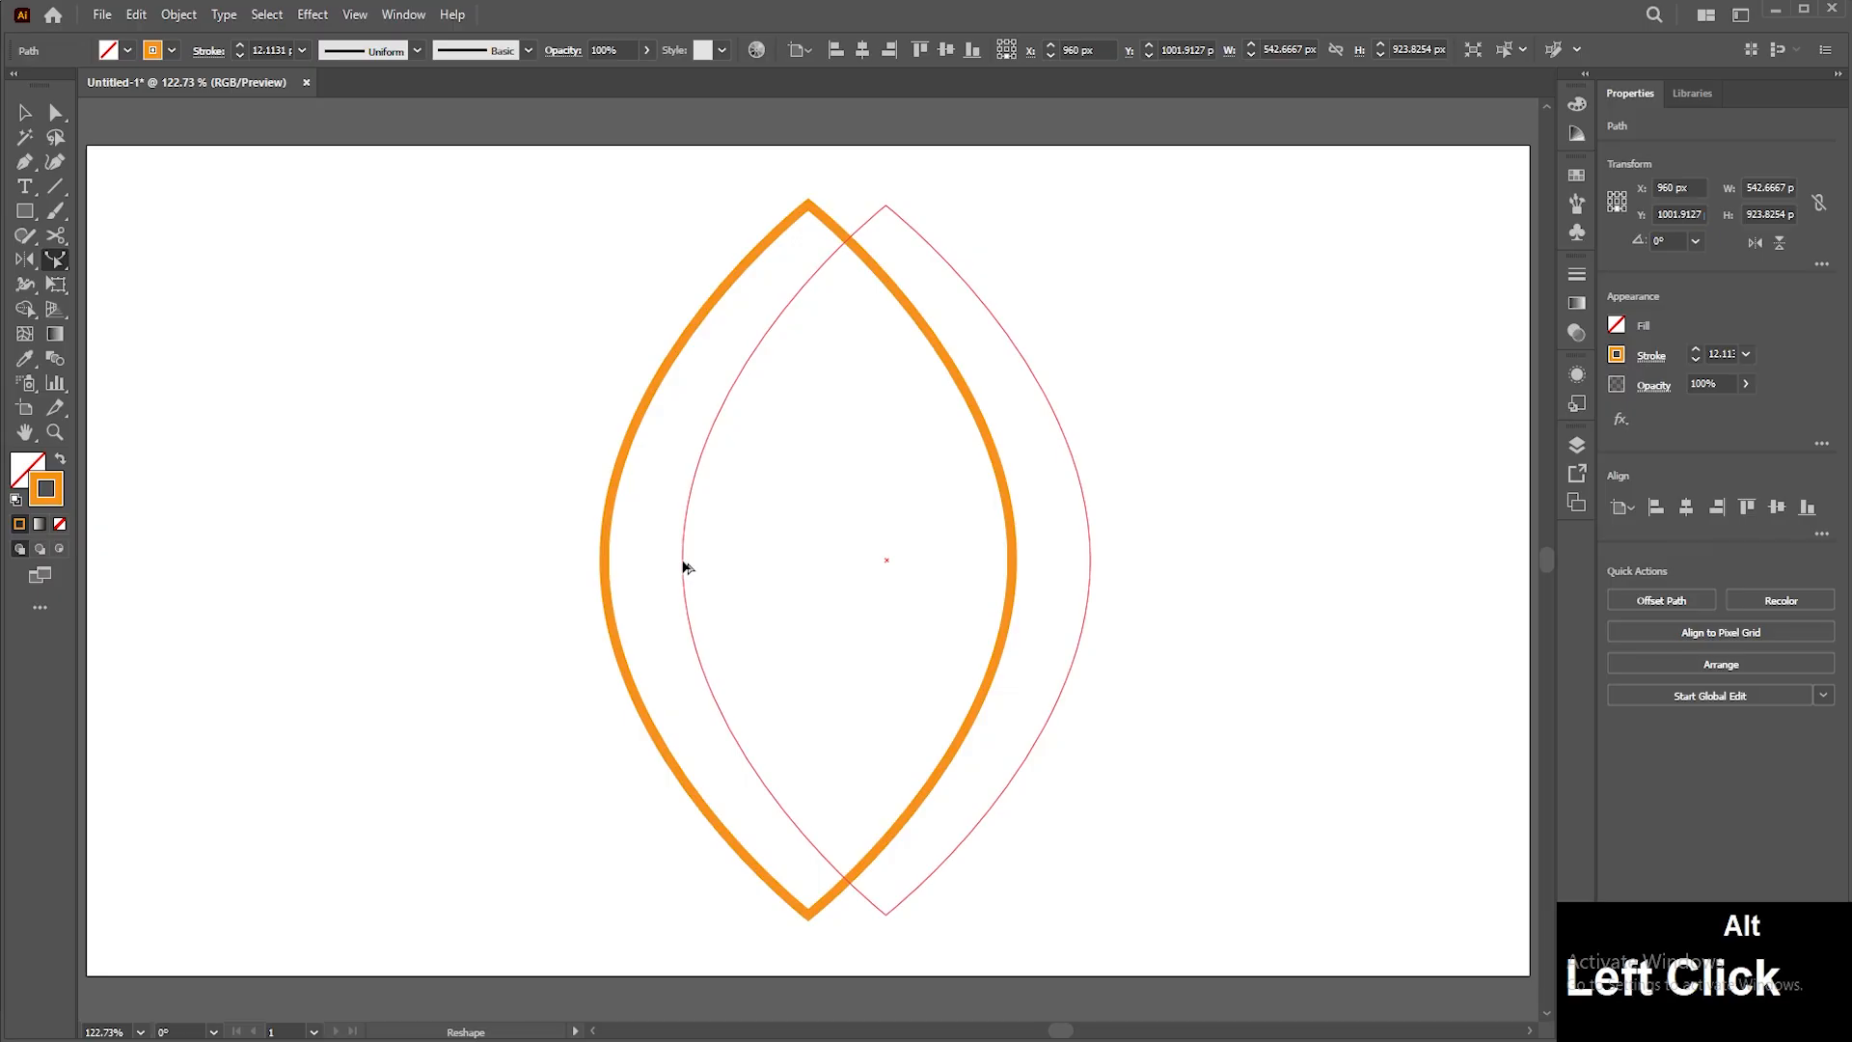
left_click_drag(683, 566, 683, 567)
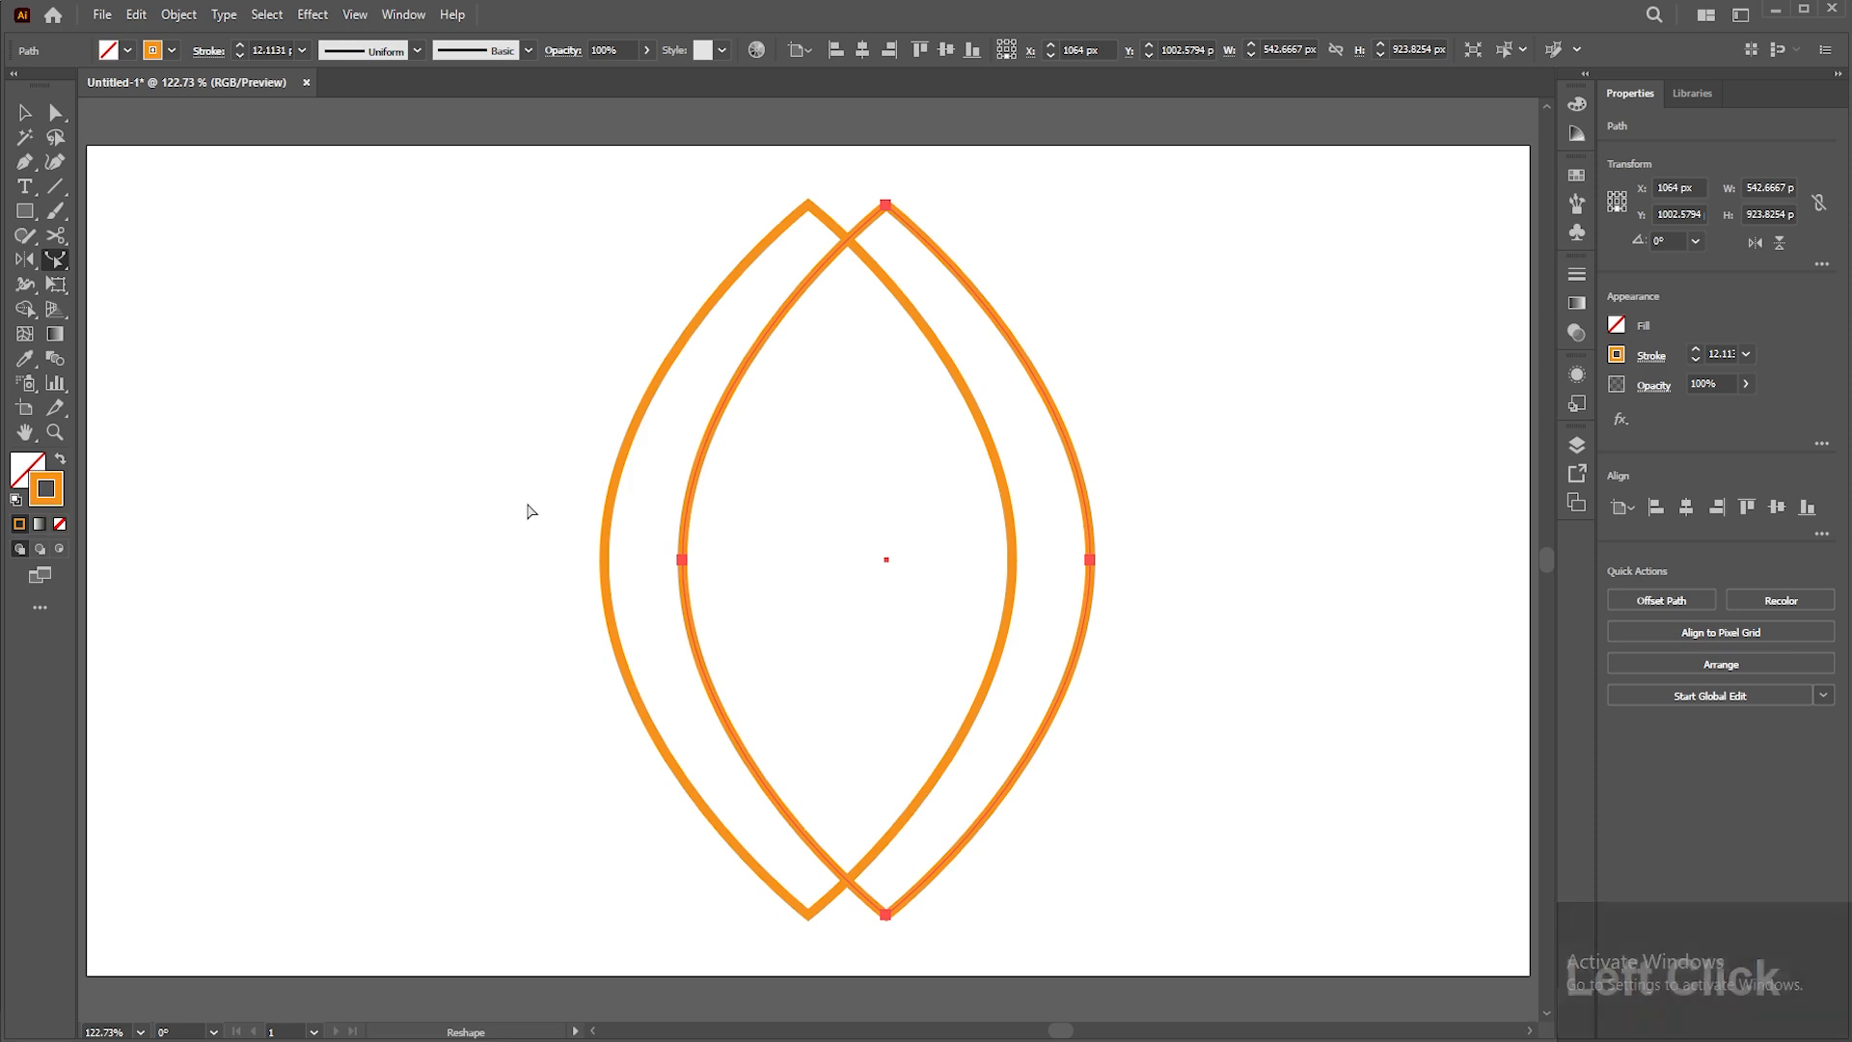
key("ctrl+z")
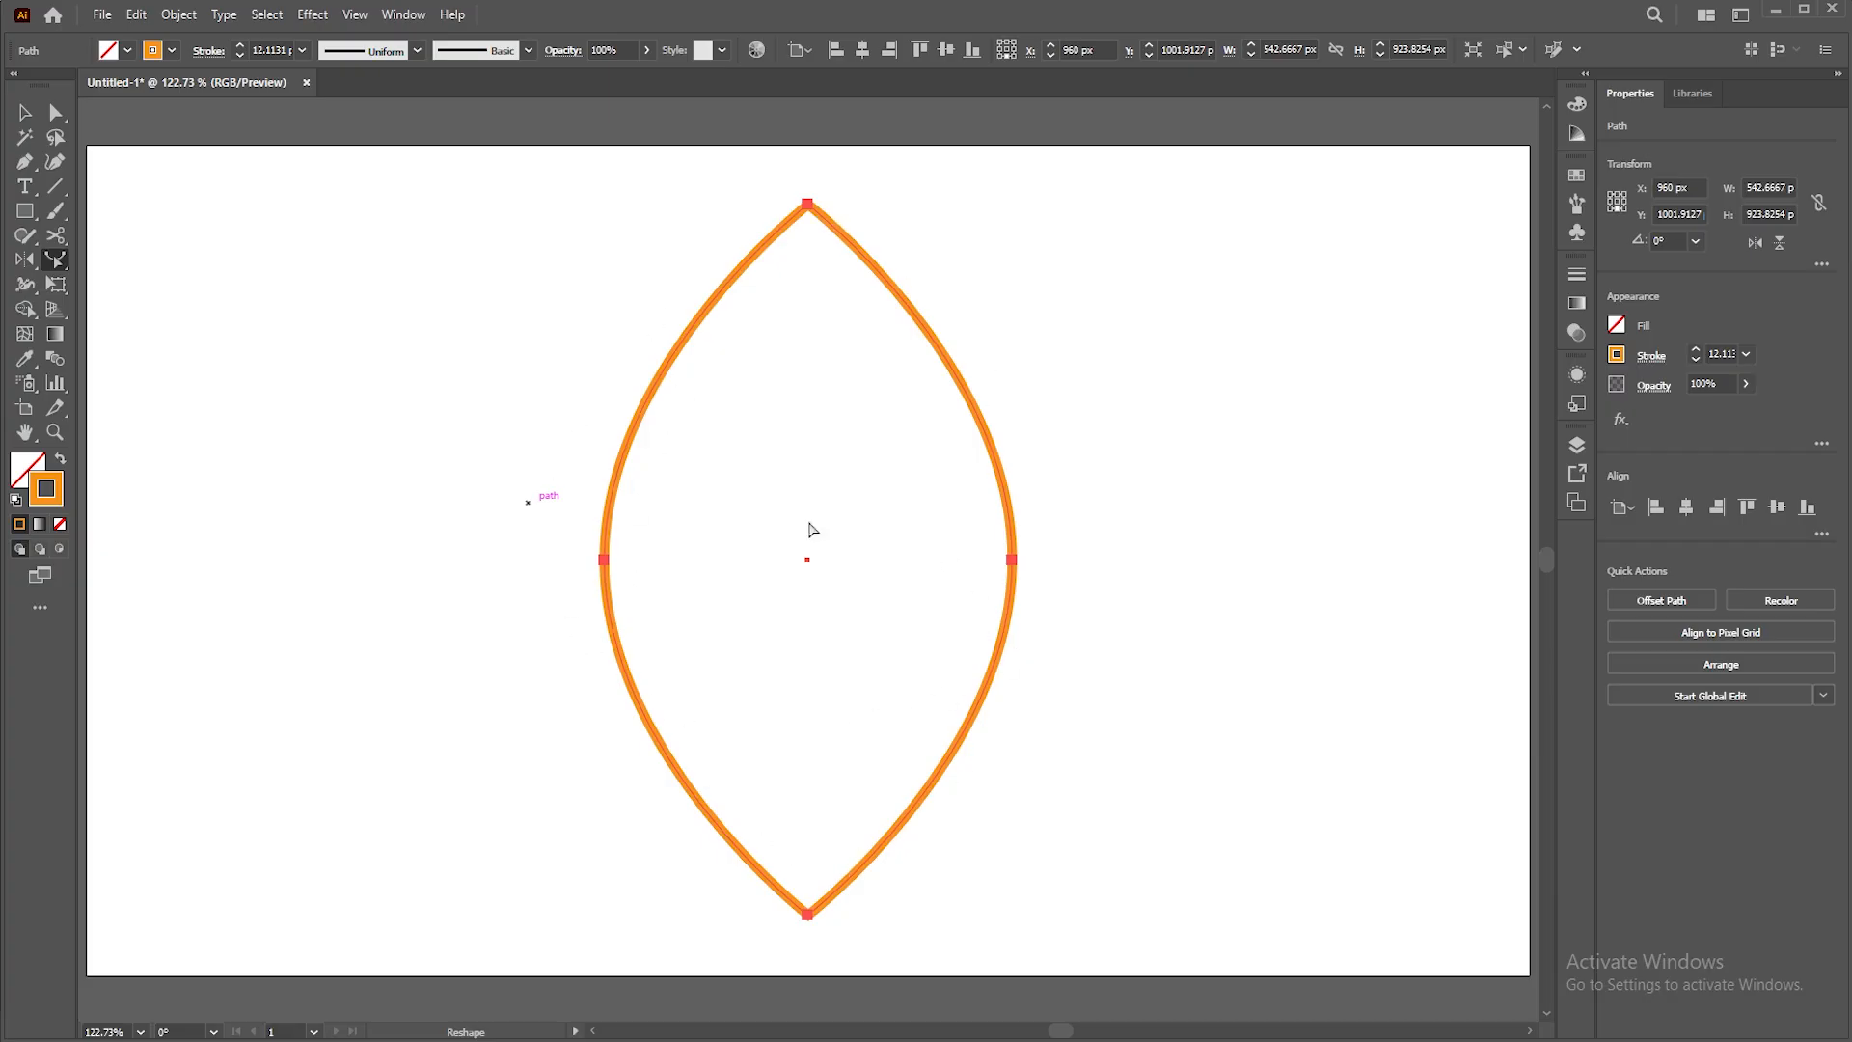
Select only the orange leaf's left anchor and pull a reshaped copy inward to about X 754 px.
left_click(55, 113)
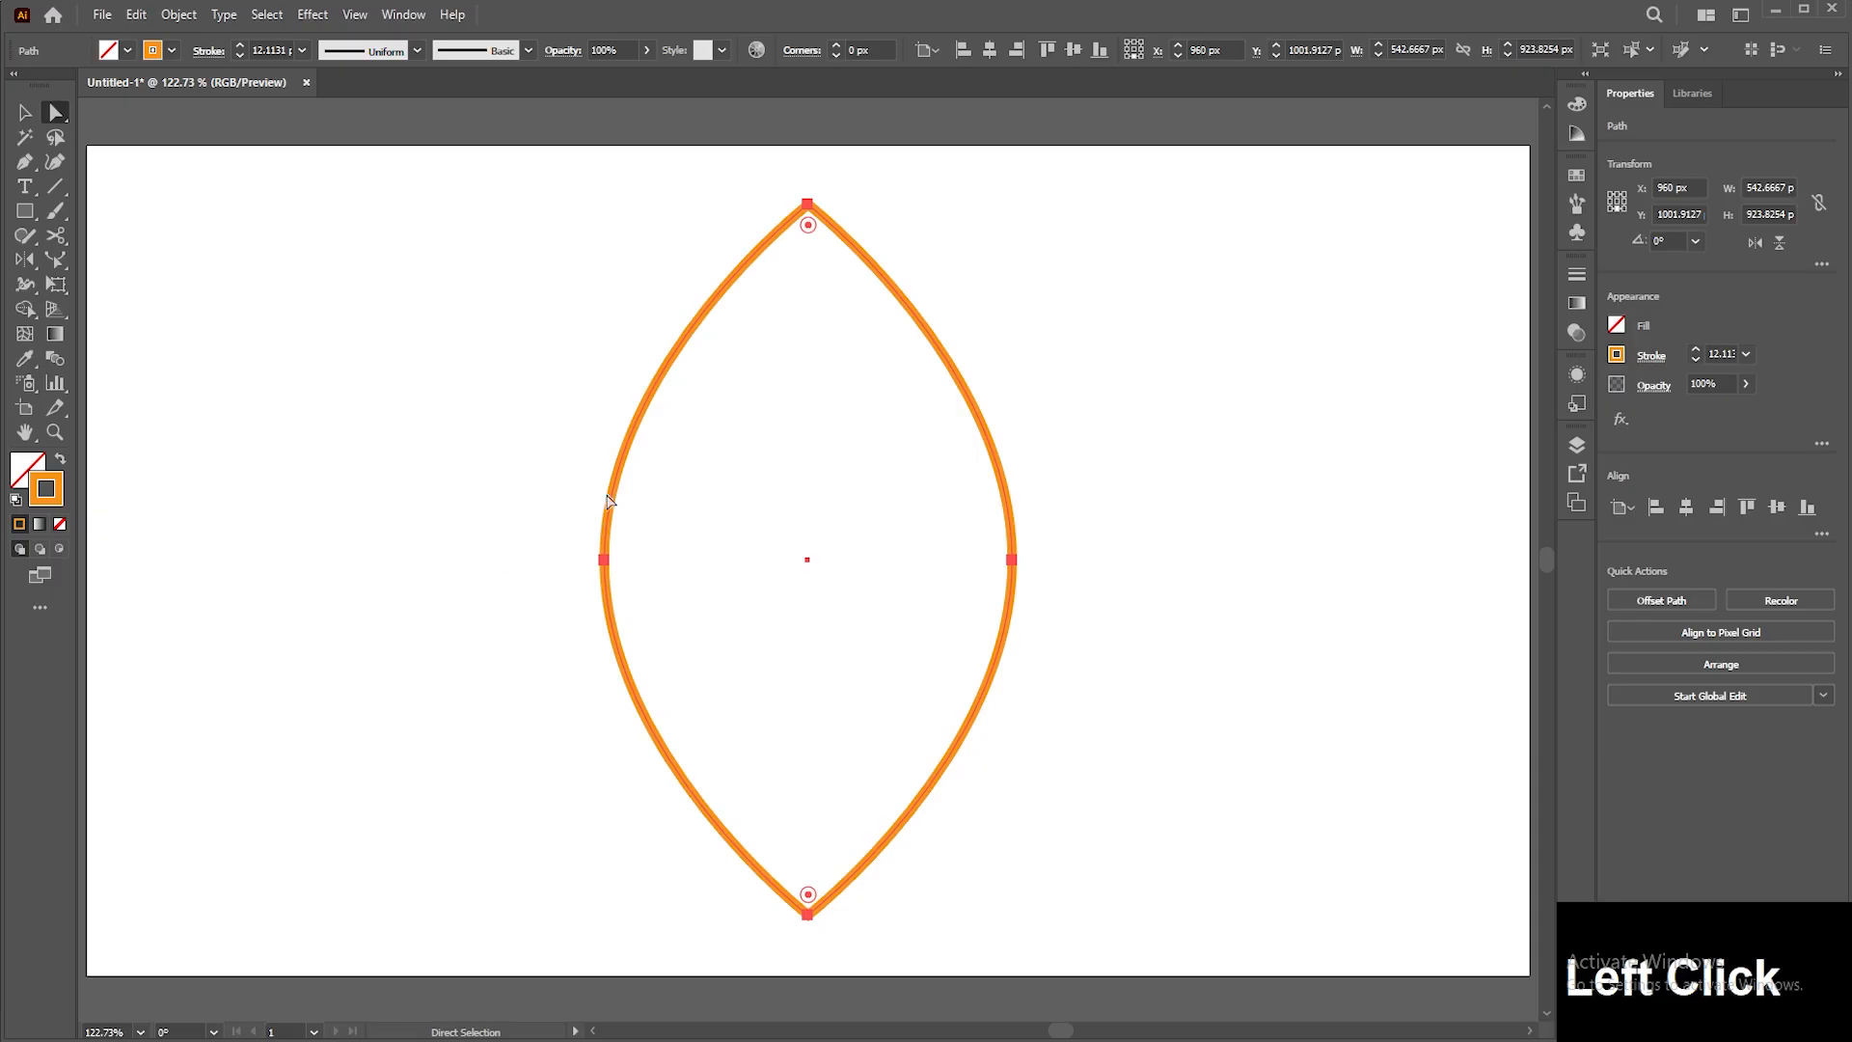
left_click_drag(511, 479, 695, 608)
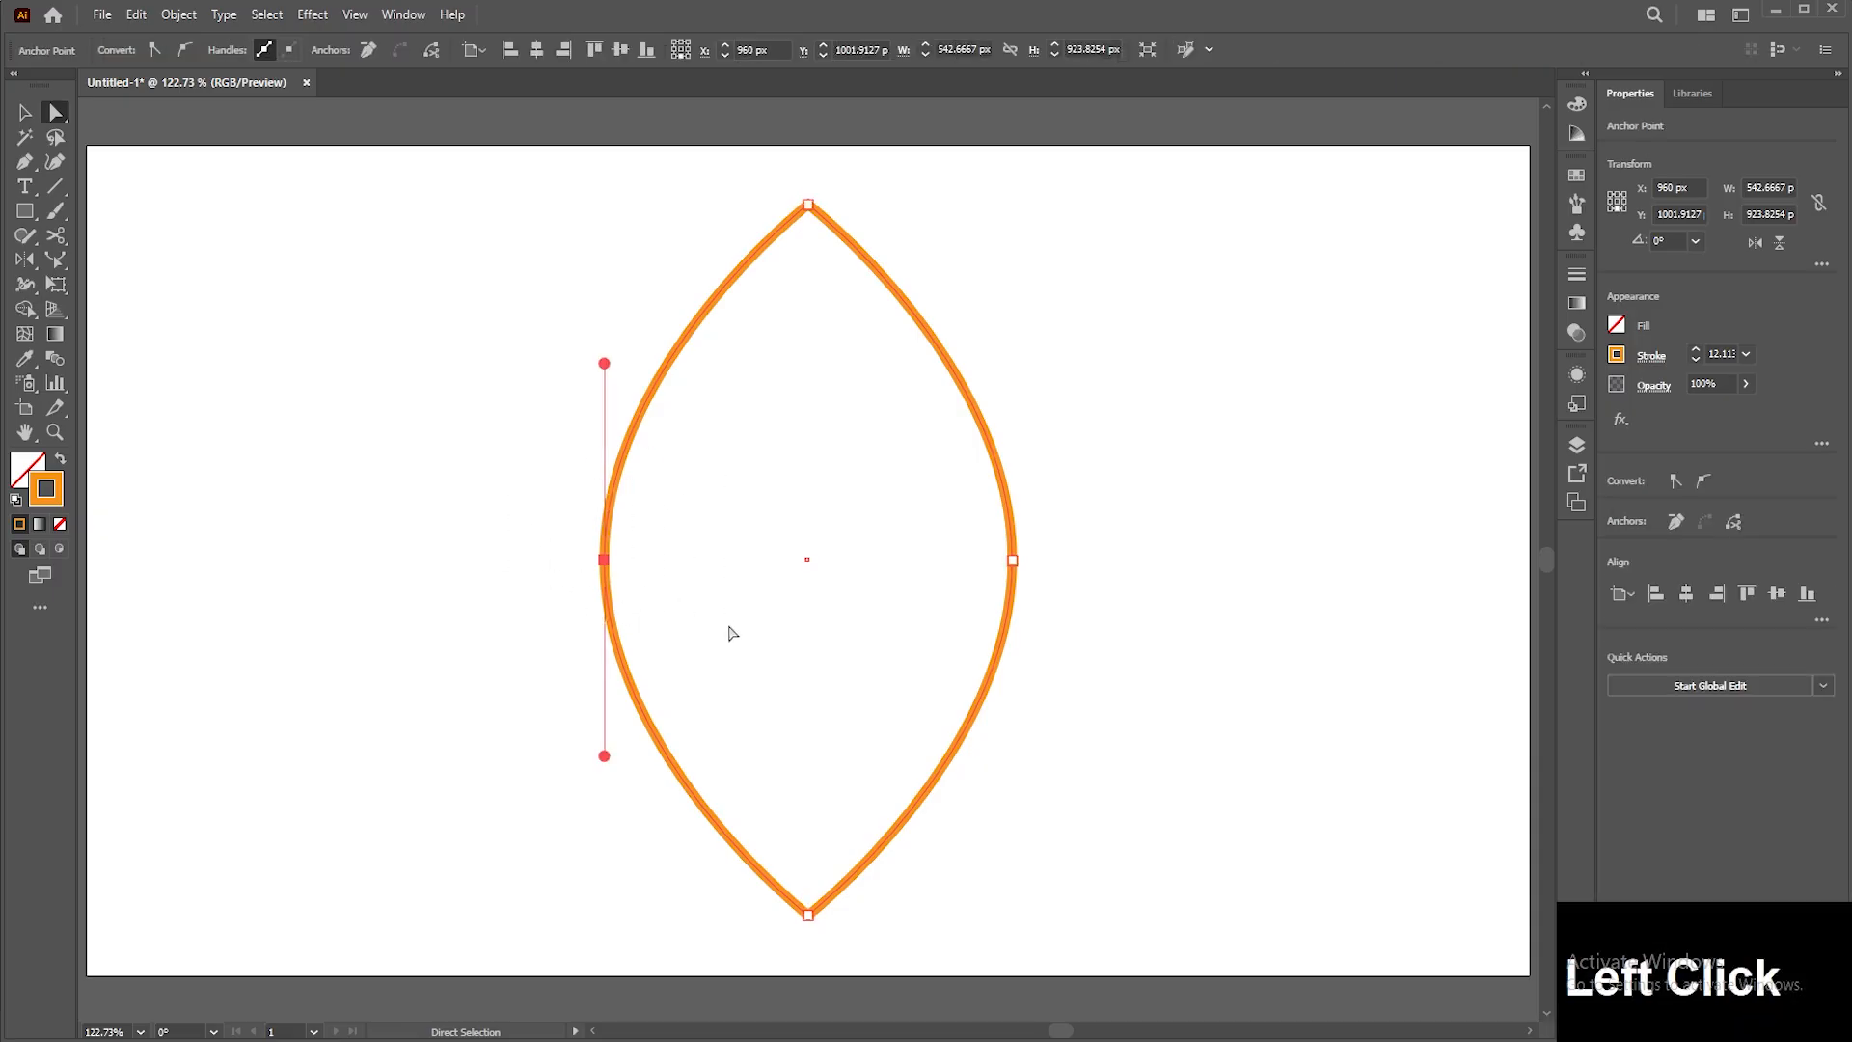
left_click(55, 258)
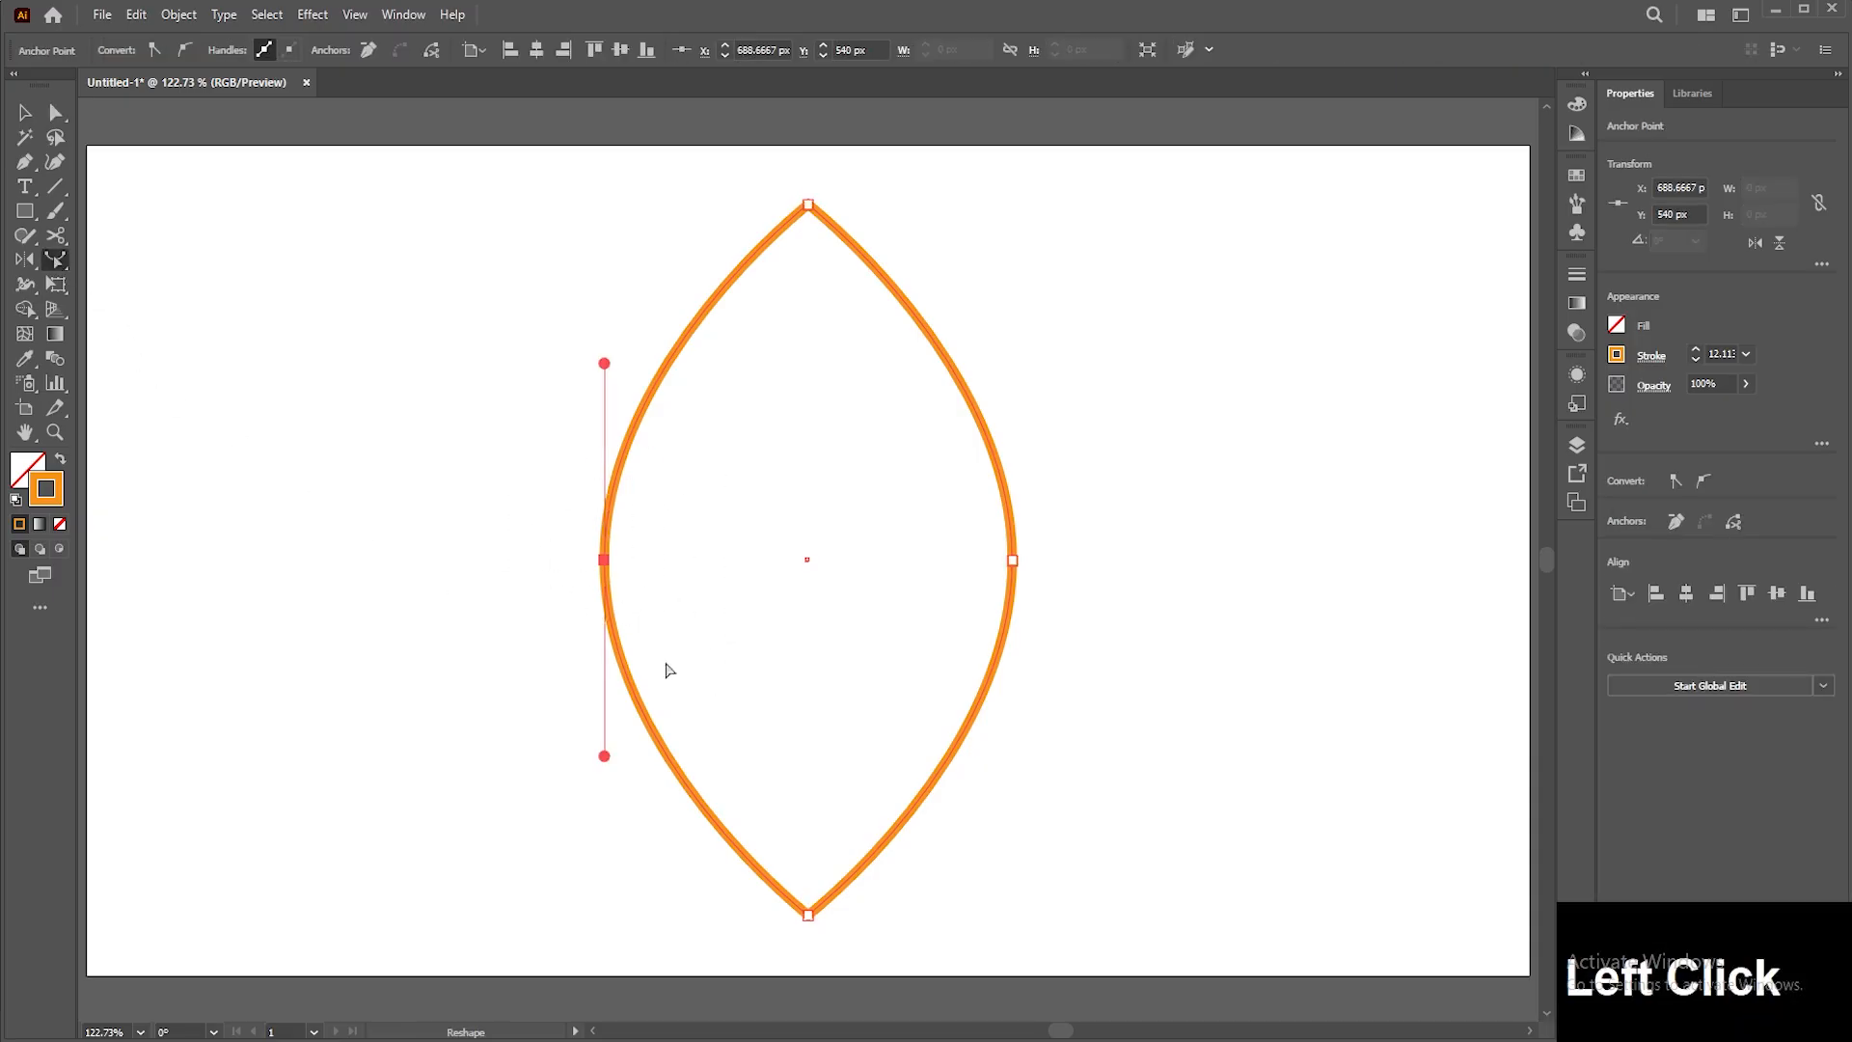
left_click_drag(606, 560, 653, 558)
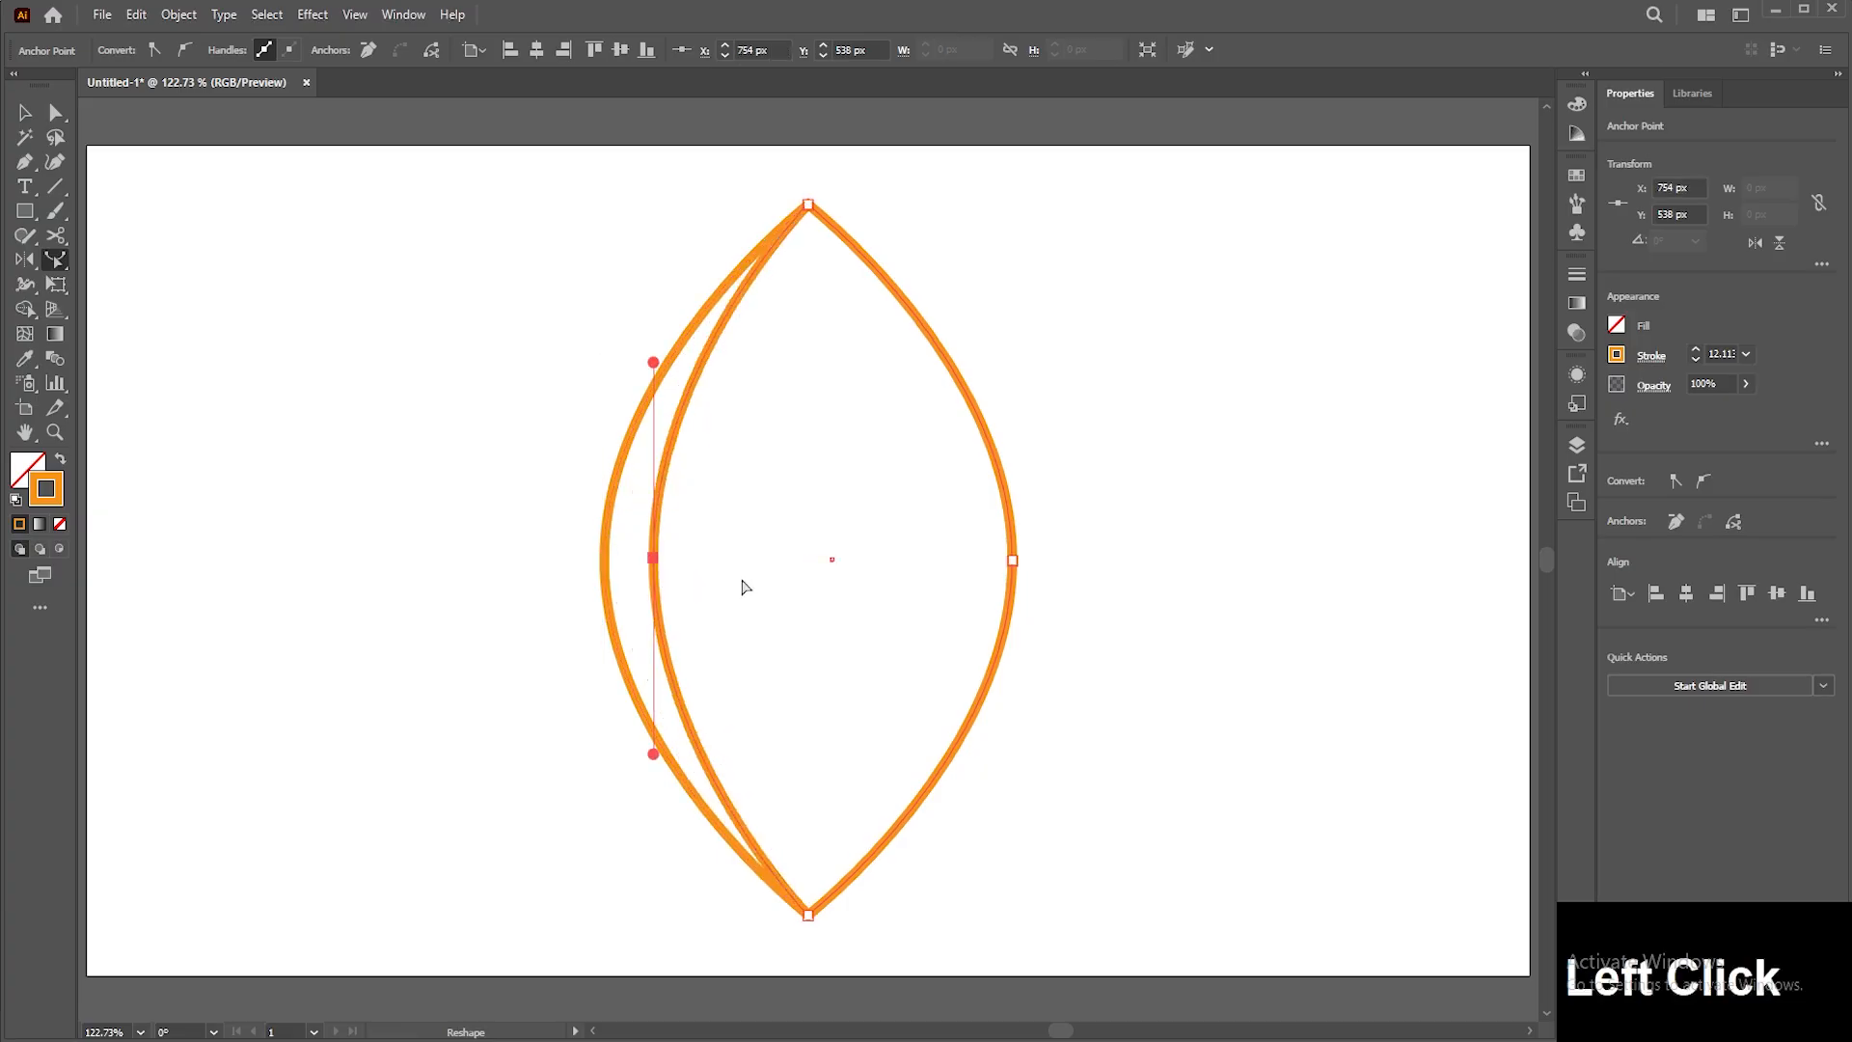
Create further nested copies of the orange leaf with the Reshape tool, alternately pulling the right and left anchors inward, and deselect.
left_click_drag(1012, 565, 964, 565)
left_click_drag(656, 563, 702, 563)
left_click_drag(961, 563, 896, 562)
left_click_drag(701, 562, 757, 562)
left_click_drag(909, 563, 854, 562)
left_click(25, 113)
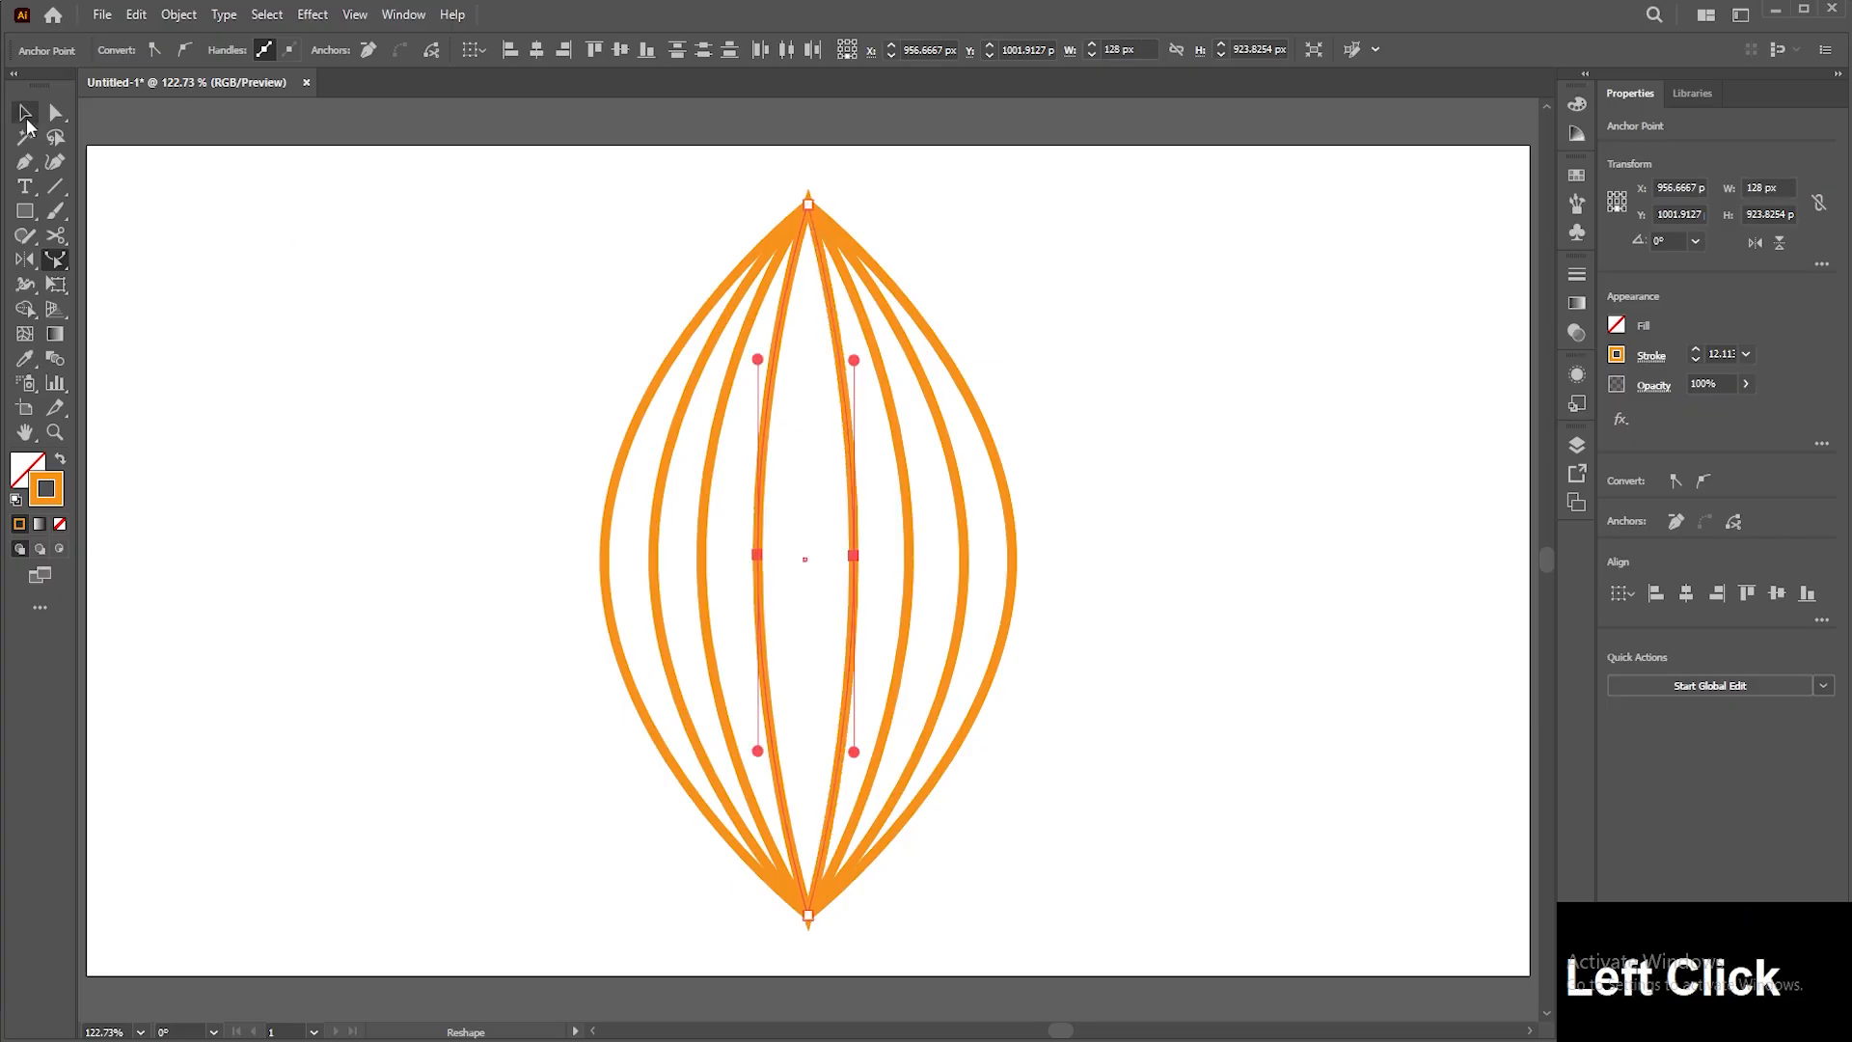
left_click(359, 318)
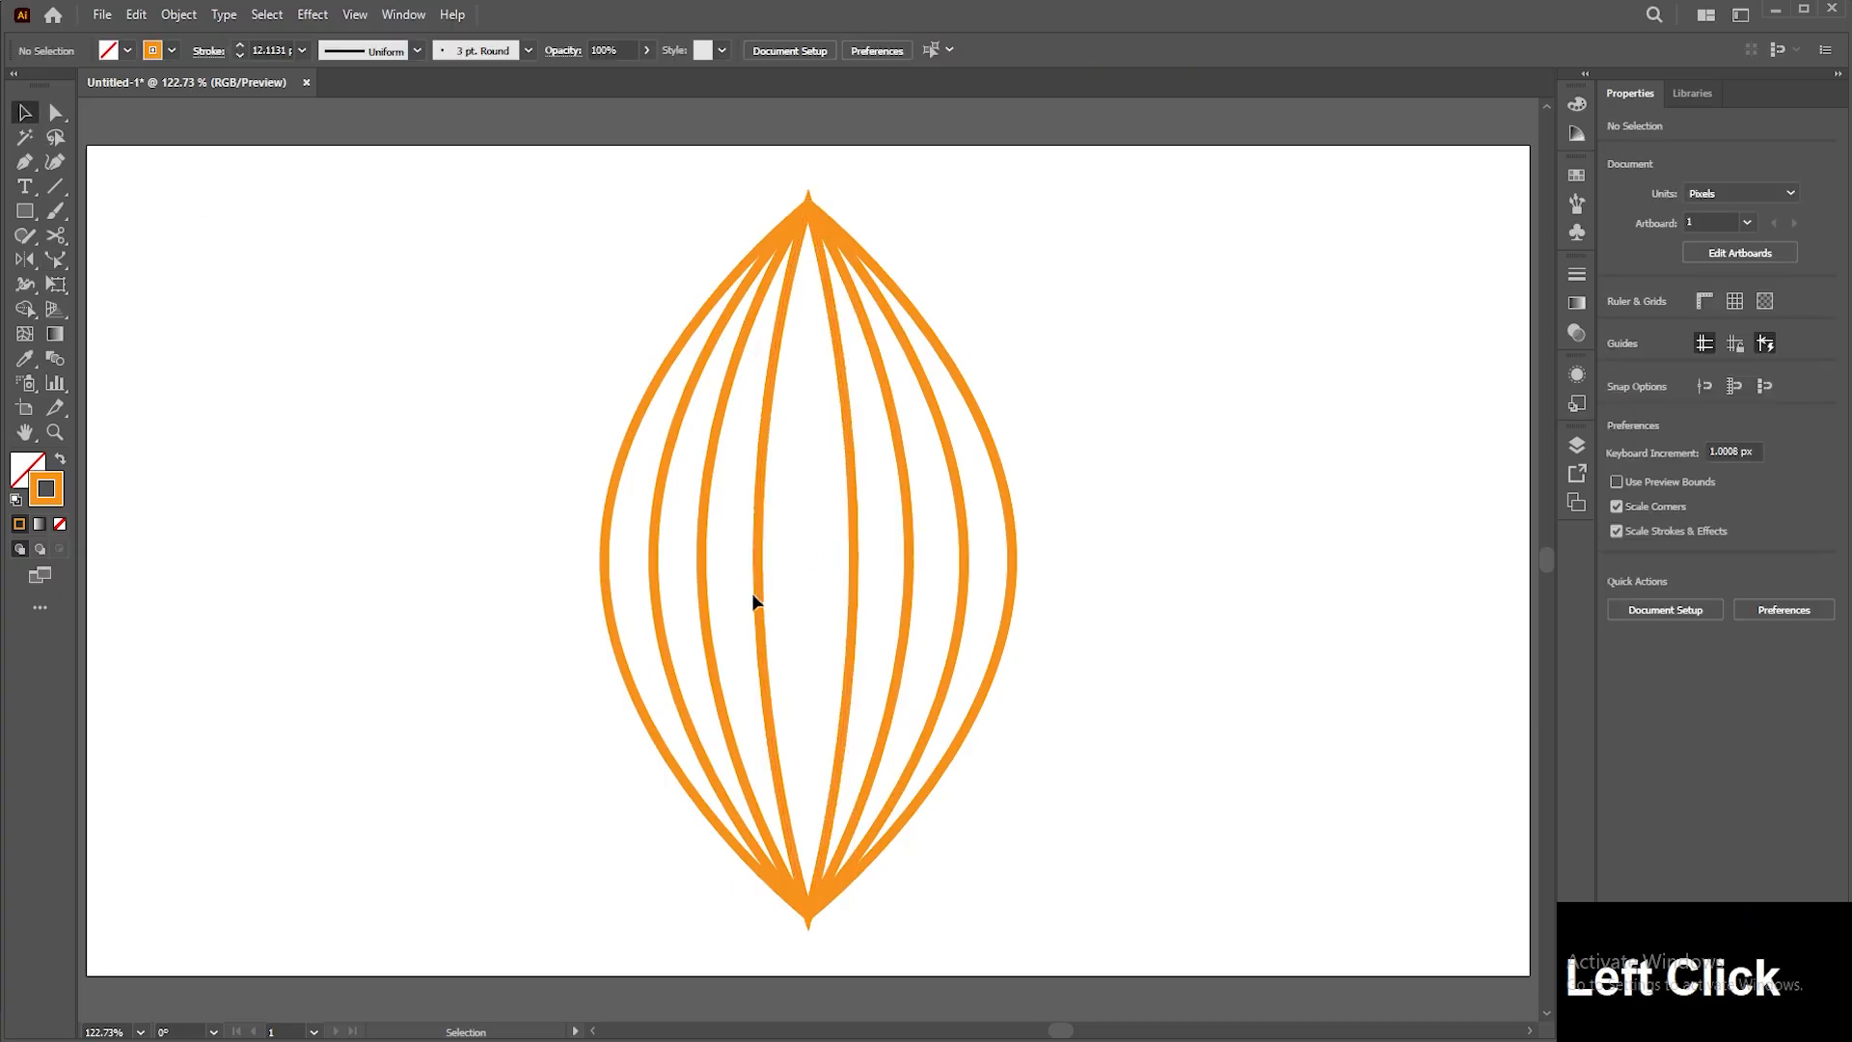
Spread the nested orange leaf copies horizontally across the artboard as separate shapes and deselect them.
left_click_drag(759, 556, 1069, 547)
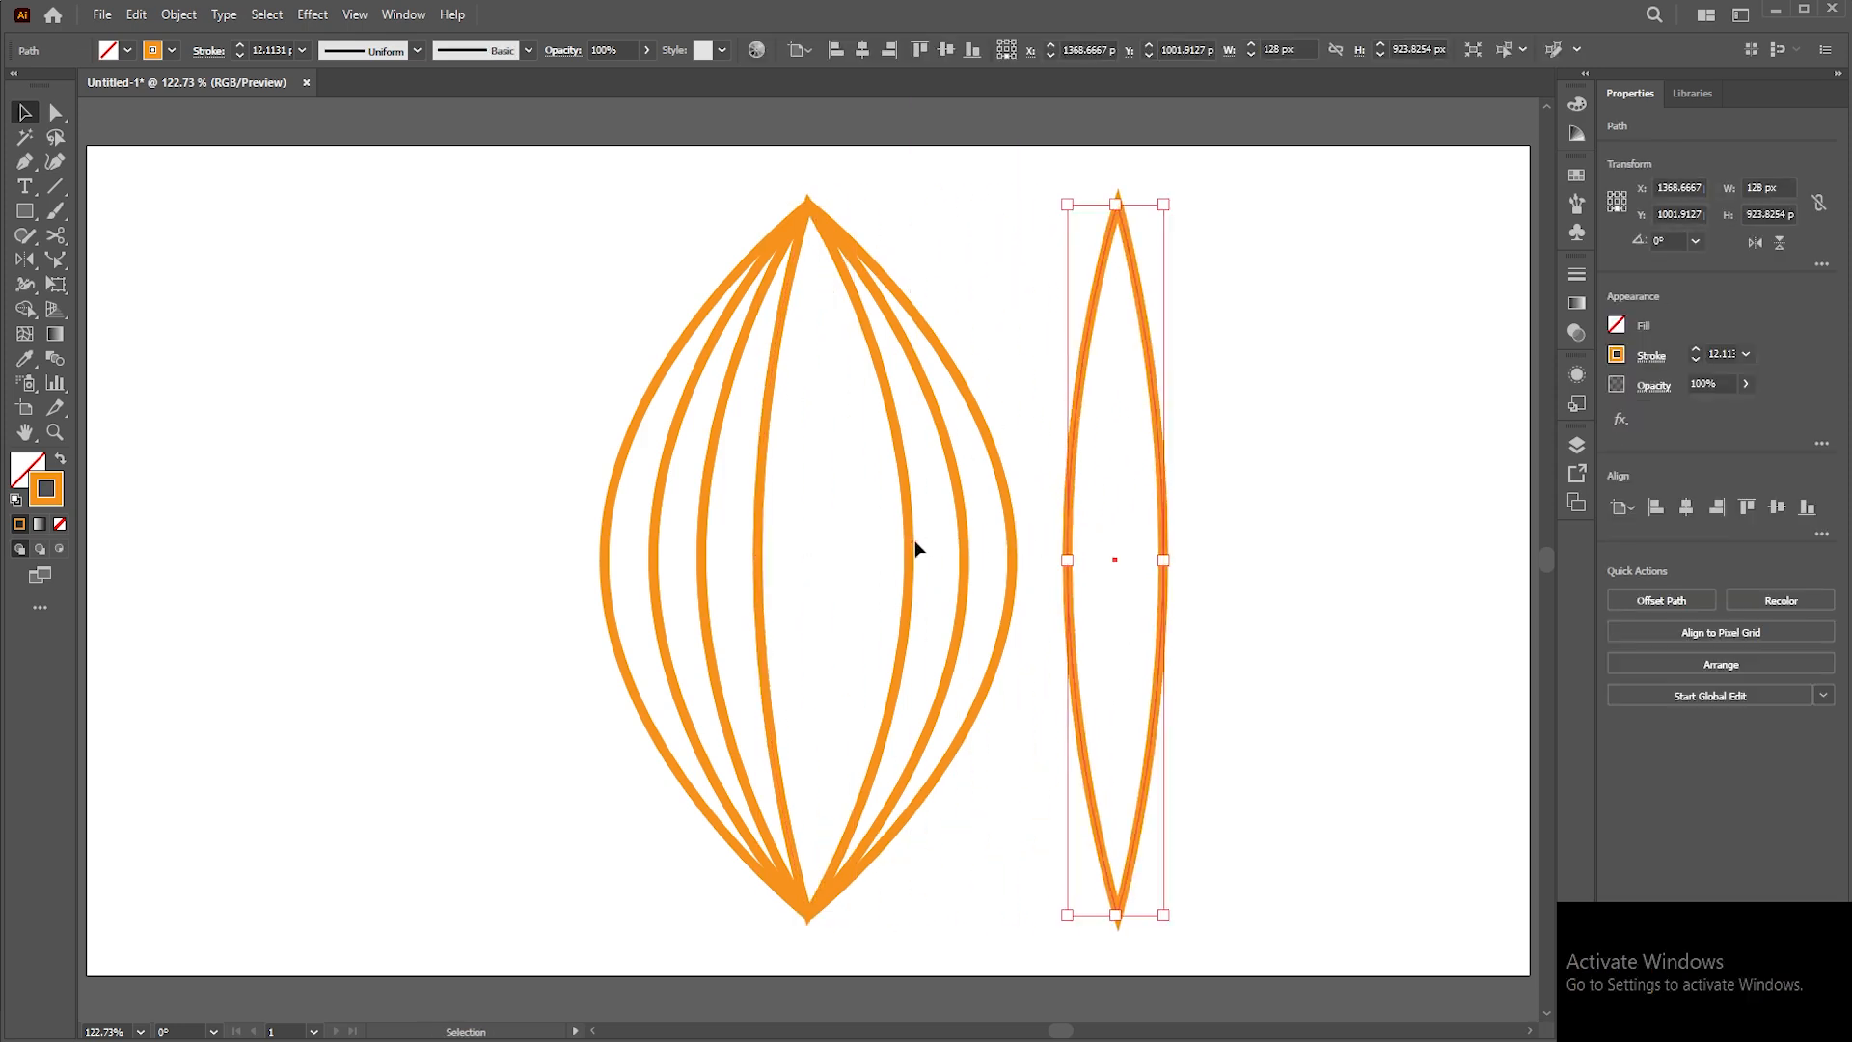
left_click_drag(910, 546, 555, 550)
left_click_drag(753, 557, 1245, 558)
left_click_drag(962, 560, 381, 562)
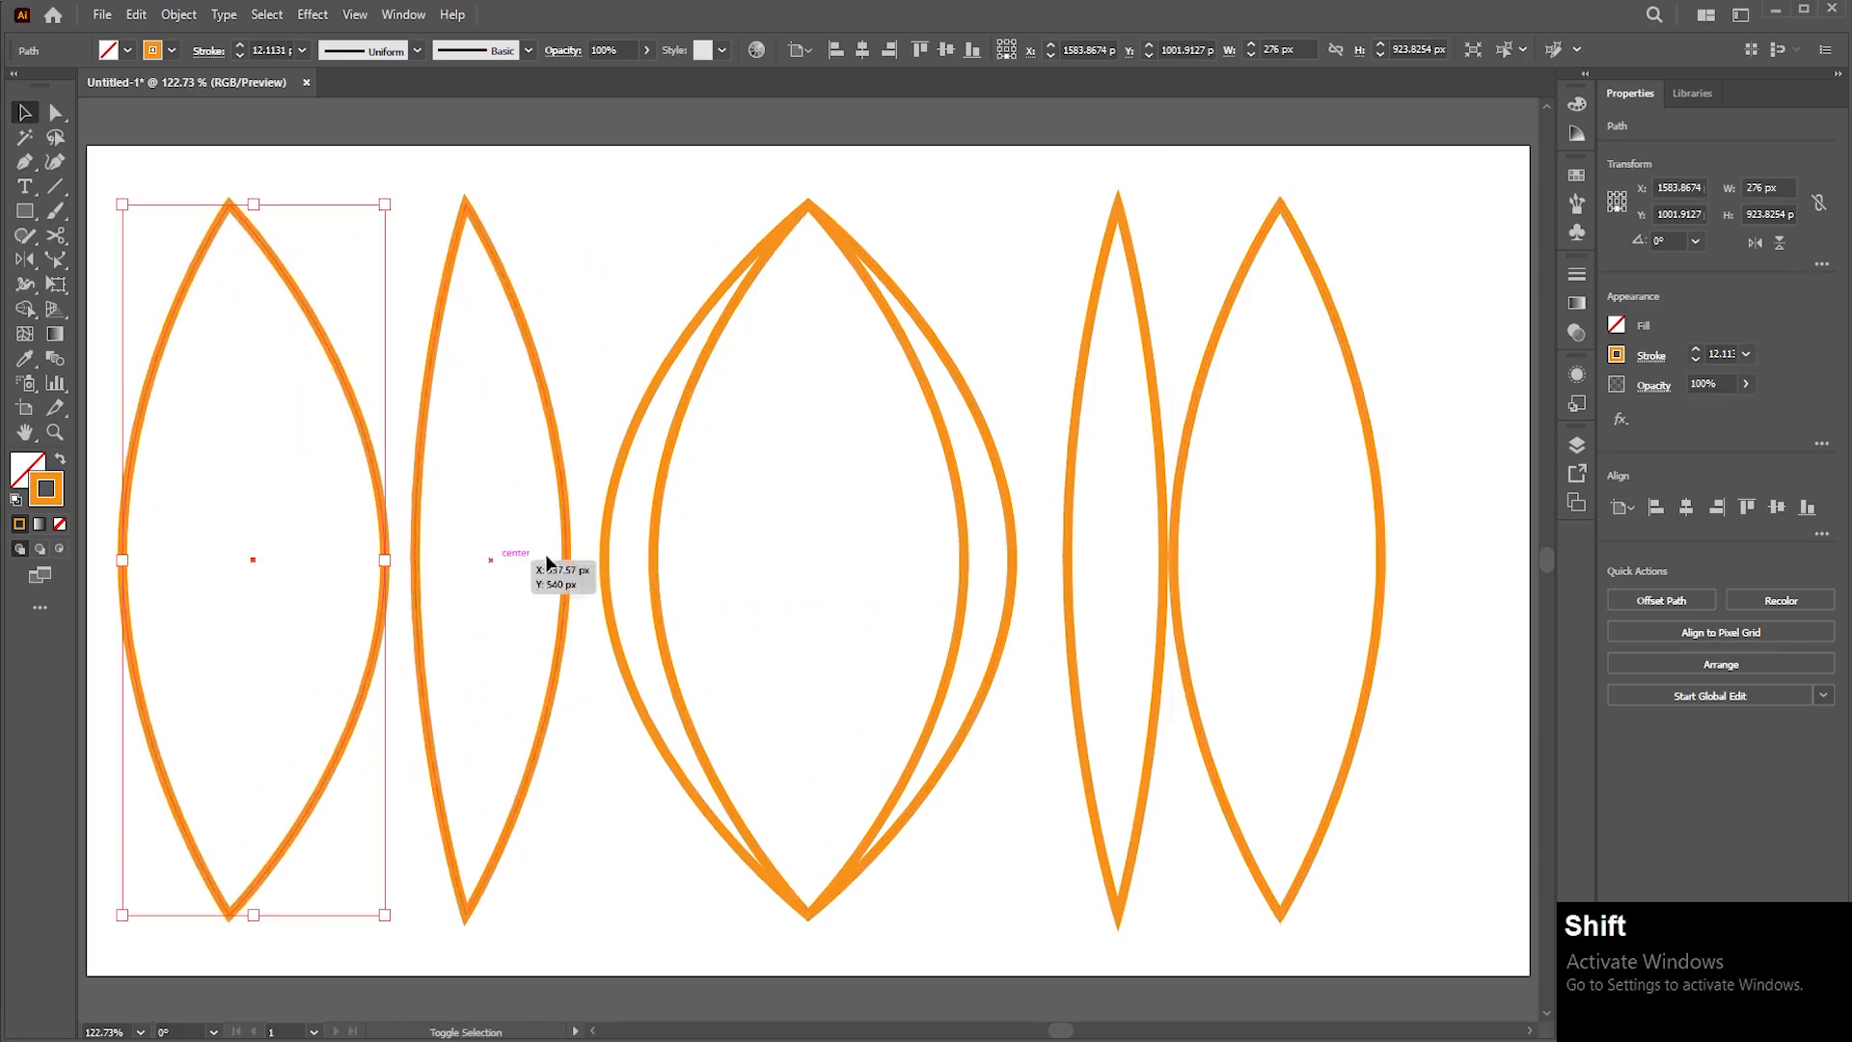
left_click_drag(661, 545, 445, 530)
left_click(356, 288)
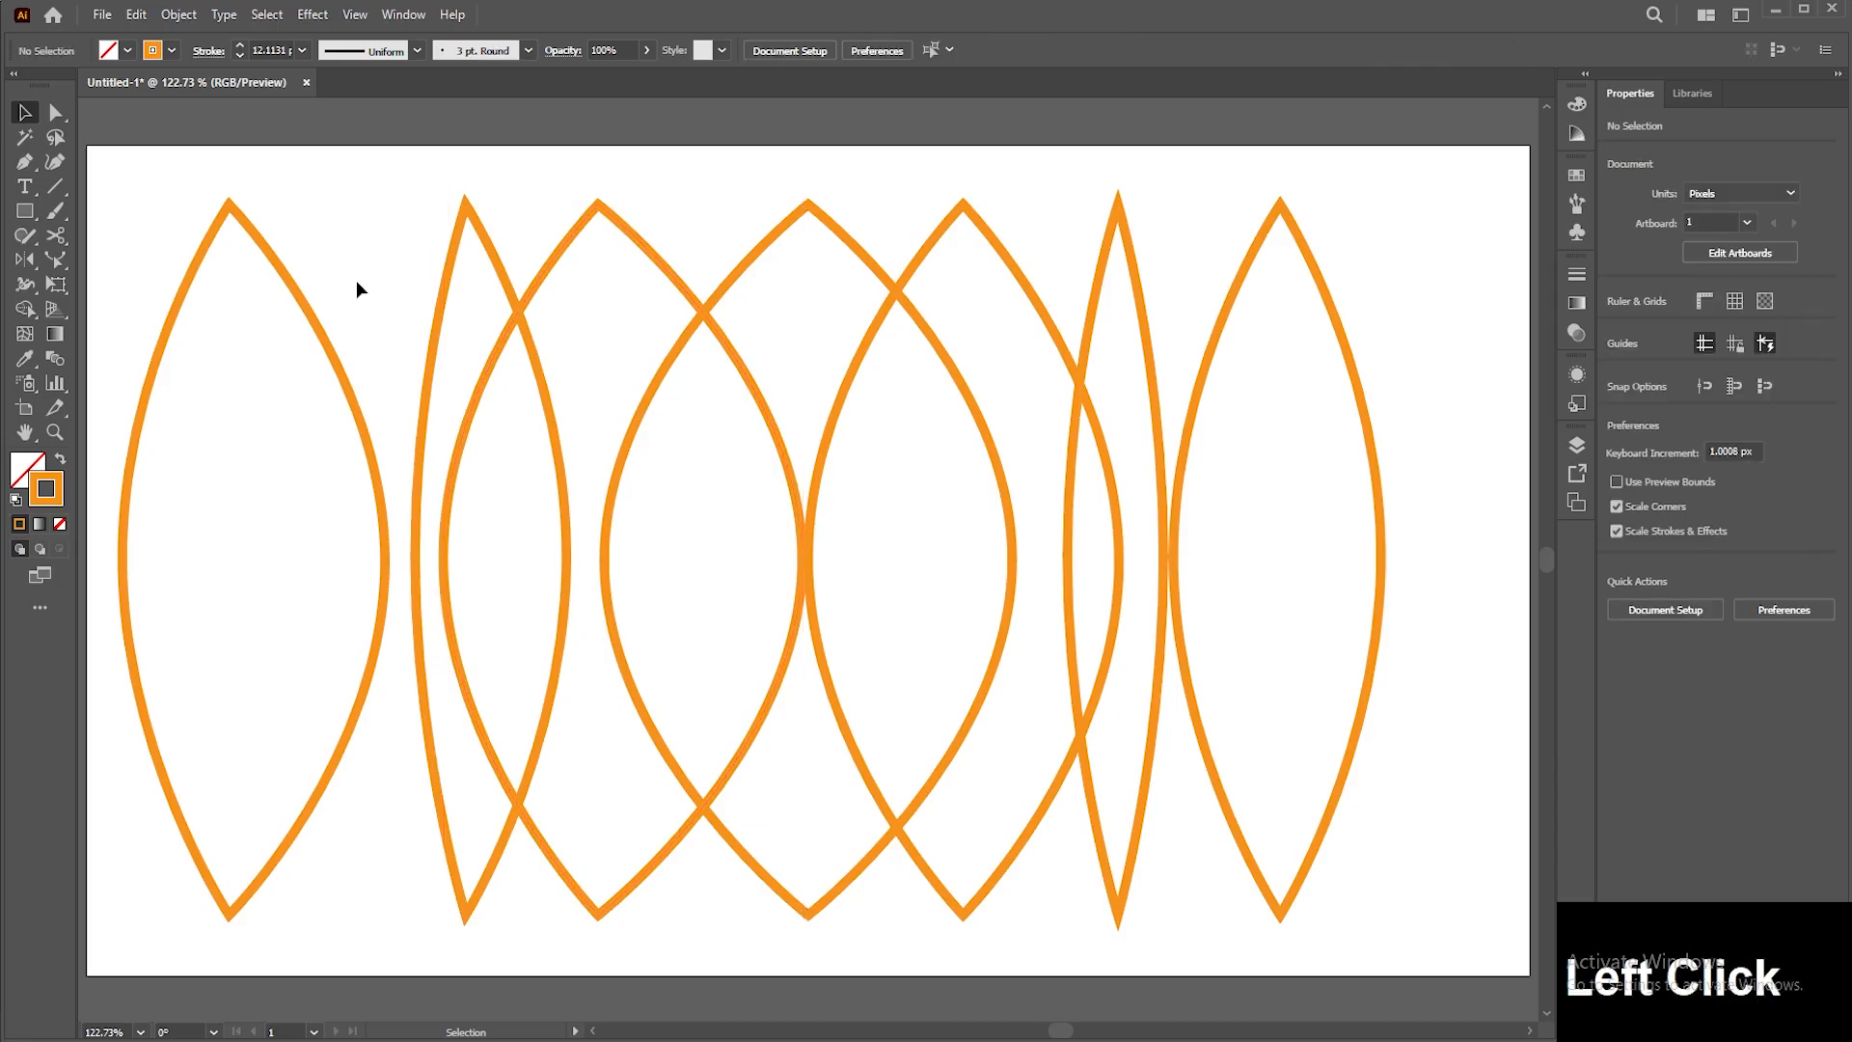